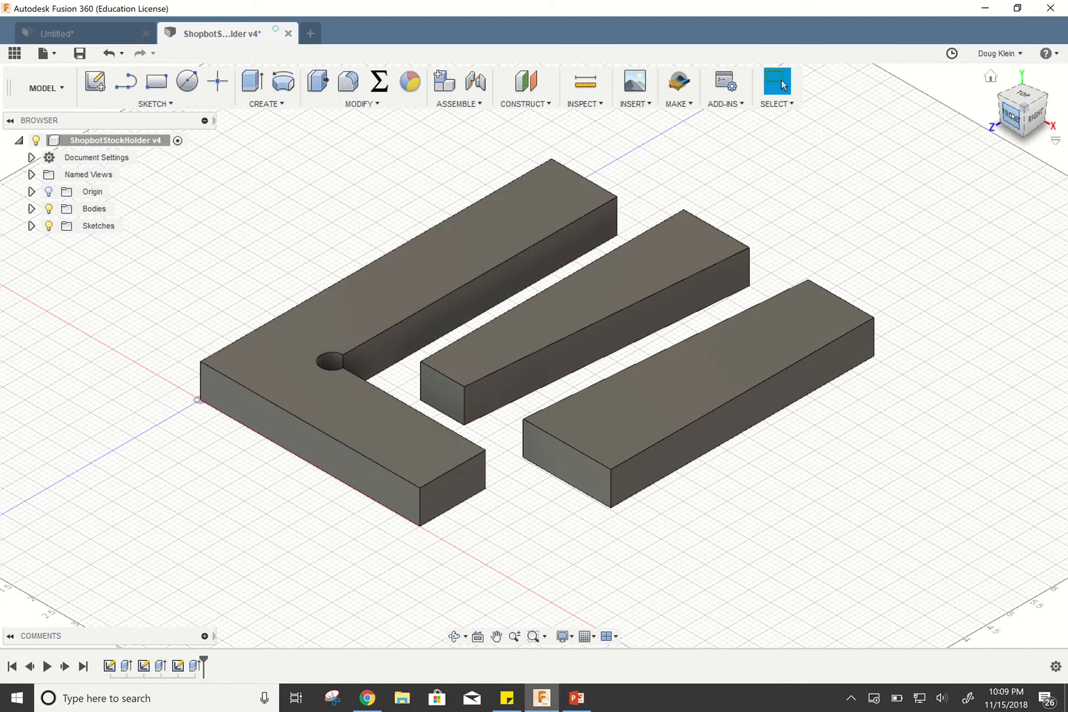
Inspect the part thickness from the front and review the extrusion settings of the L-shaped body.
click(1011, 116)
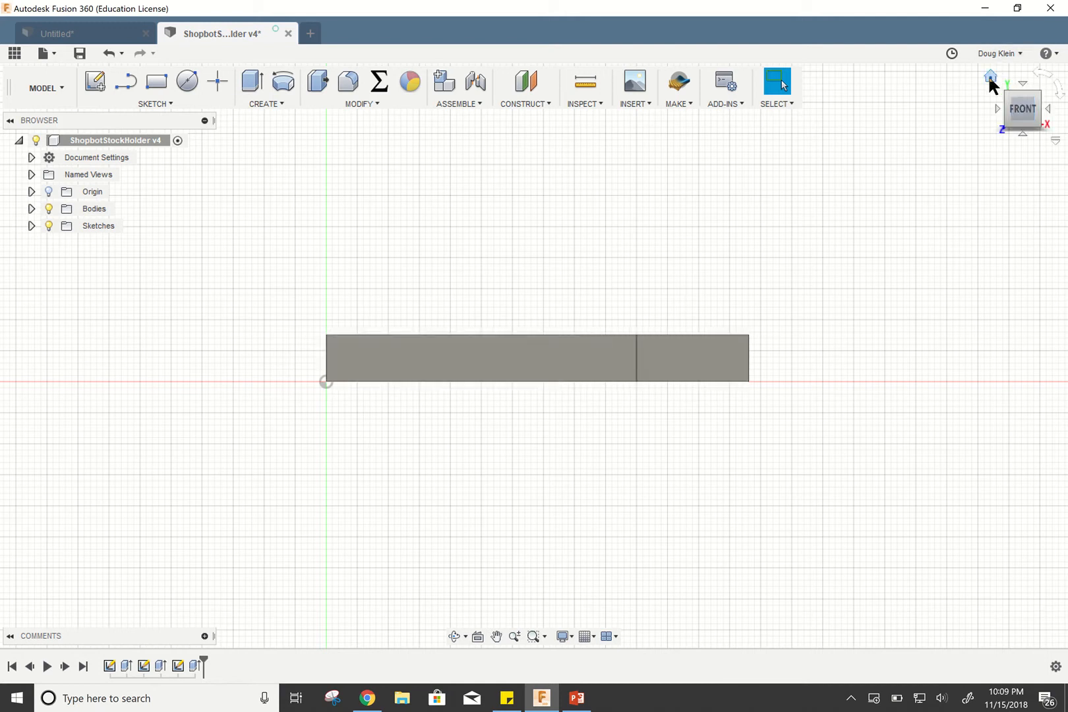
click(990, 78)
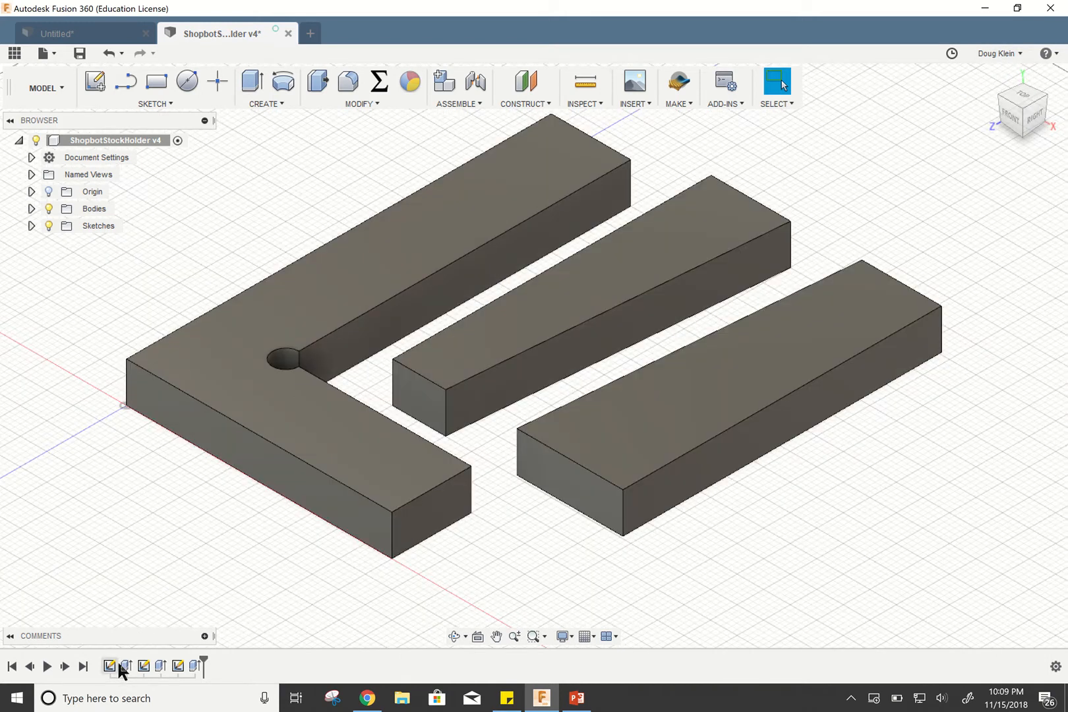
click(125, 670)
right_click(124, 670)
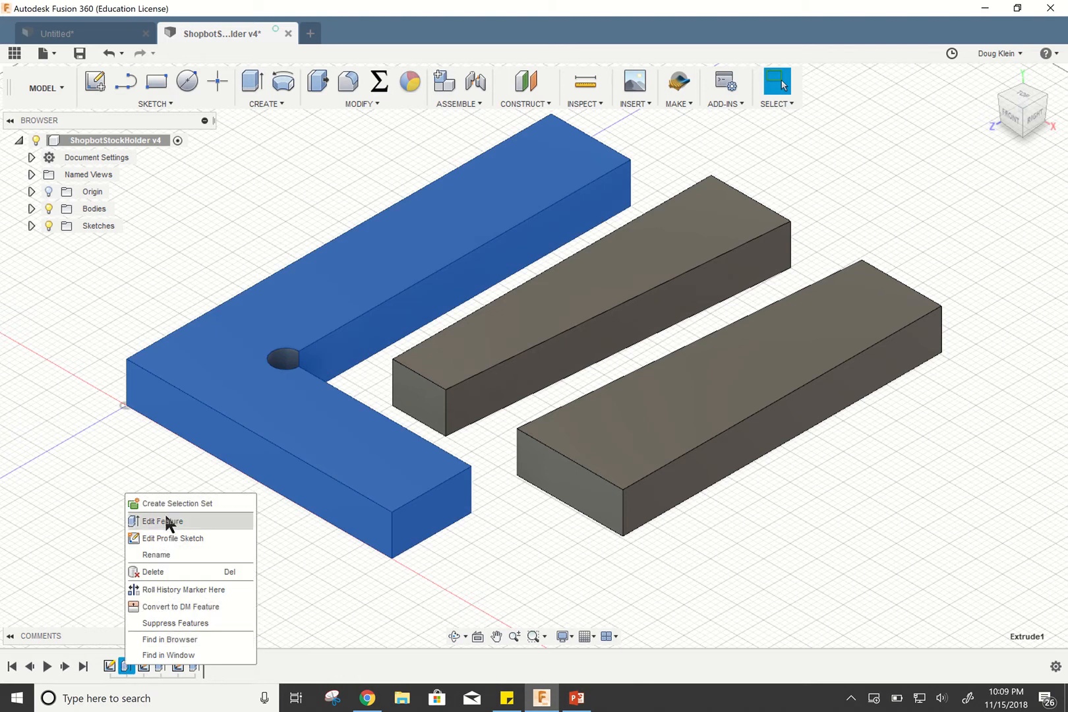
click(139, 519)
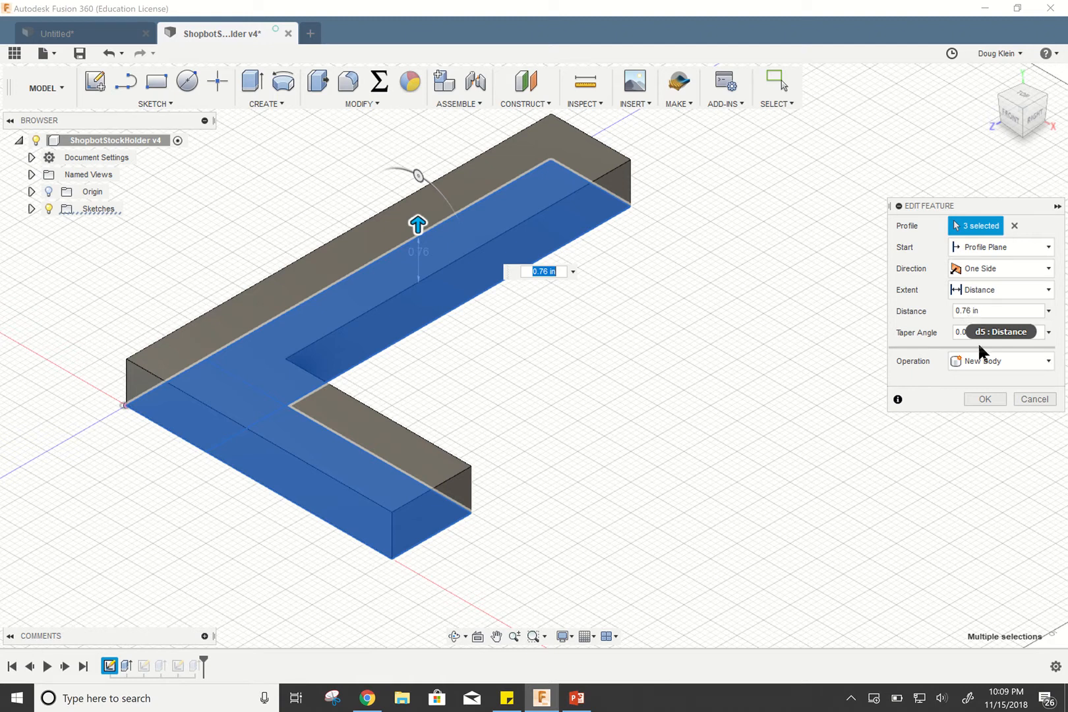
click(995, 401)
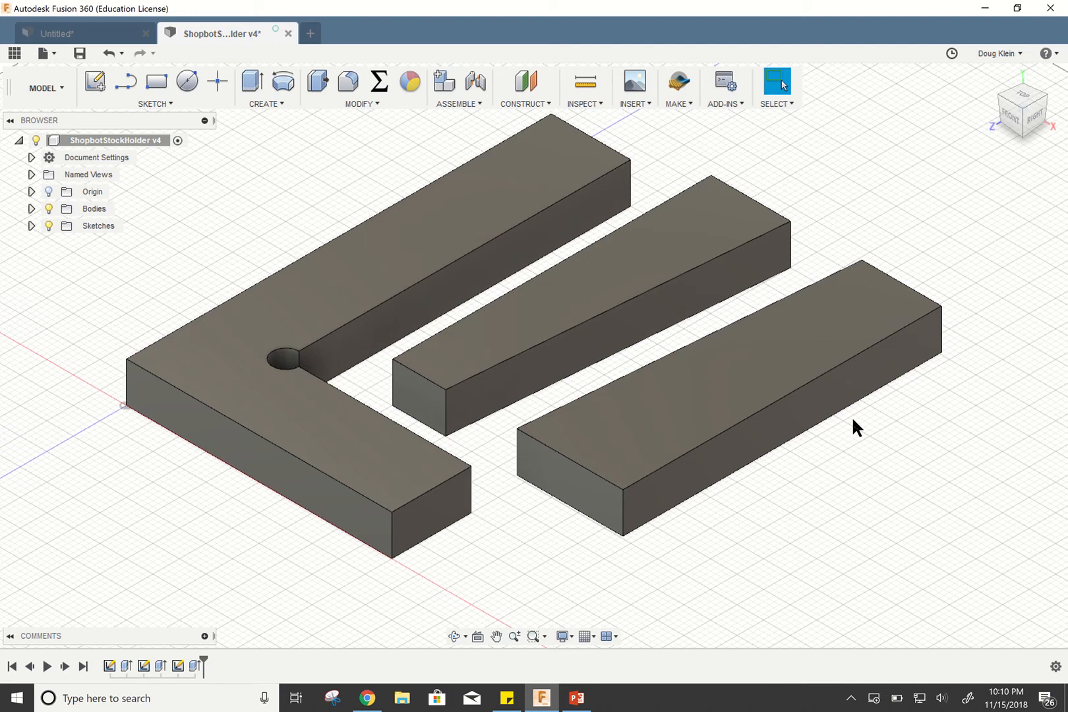
Sketch four points on the L-shaped body's top plane: two outside its long leg, one past its short leg, one outside the wide wedge.
click(94, 81)
click(328, 308)
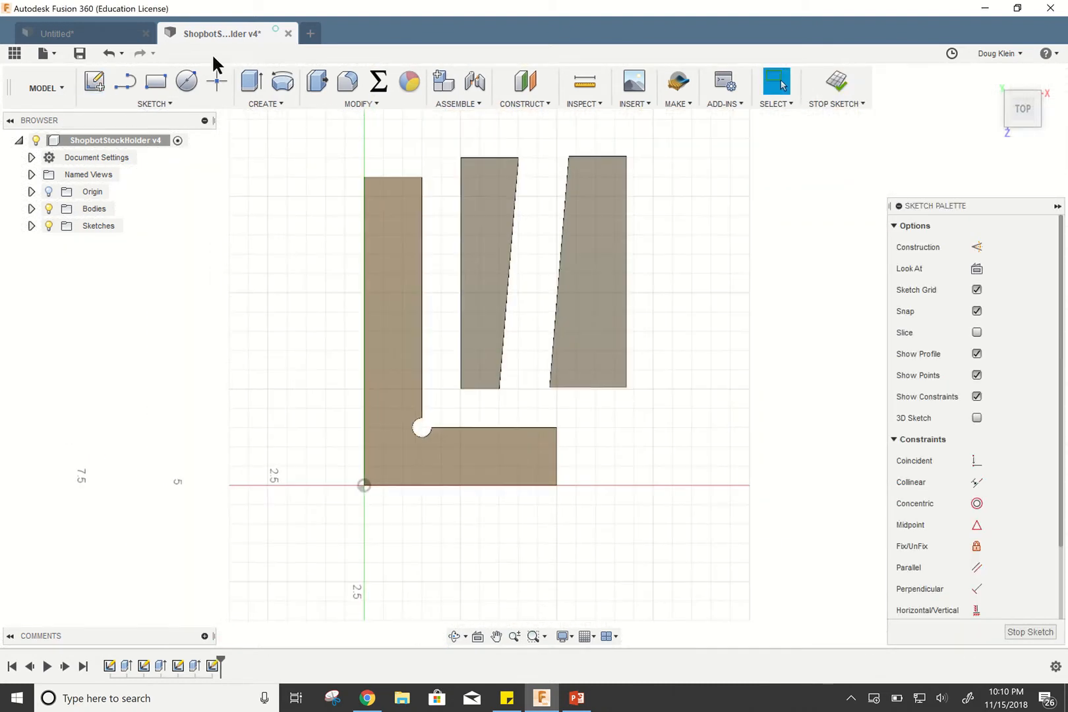
click(217, 81)
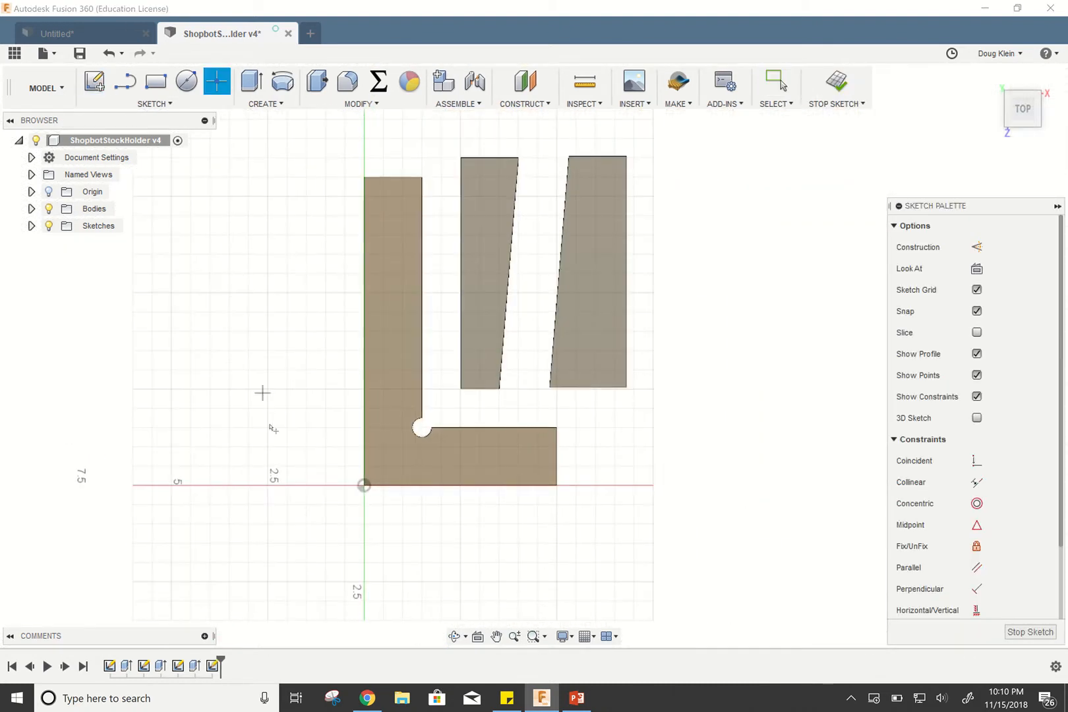
click(306, 465)
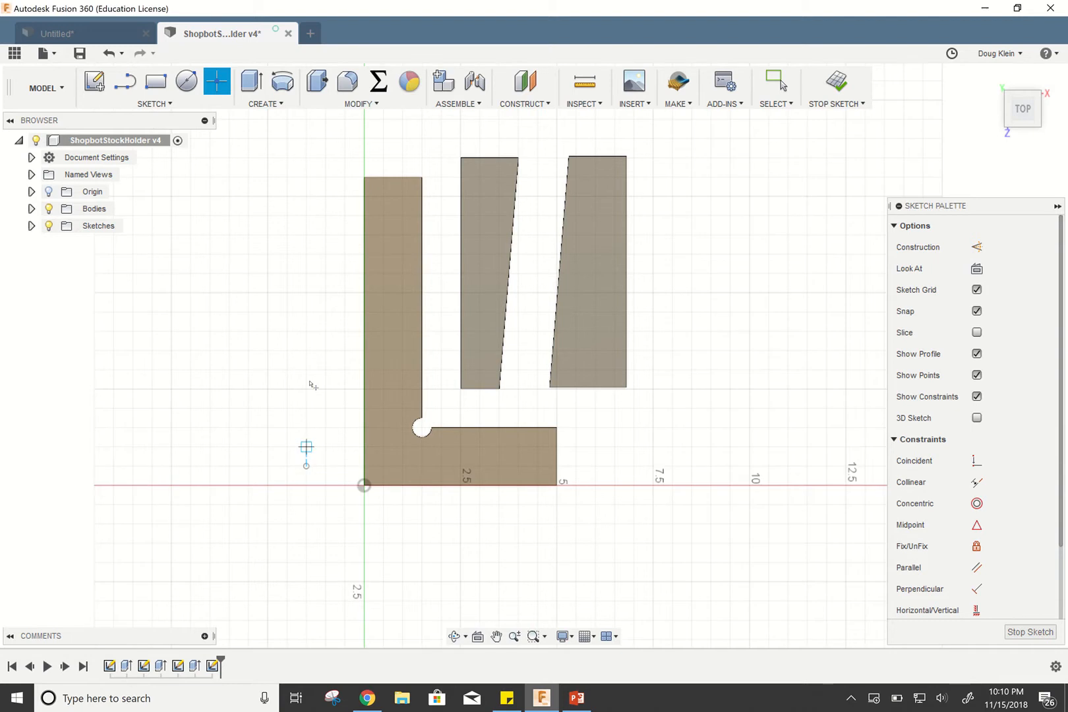
click(306, 196)
click(691, 196)
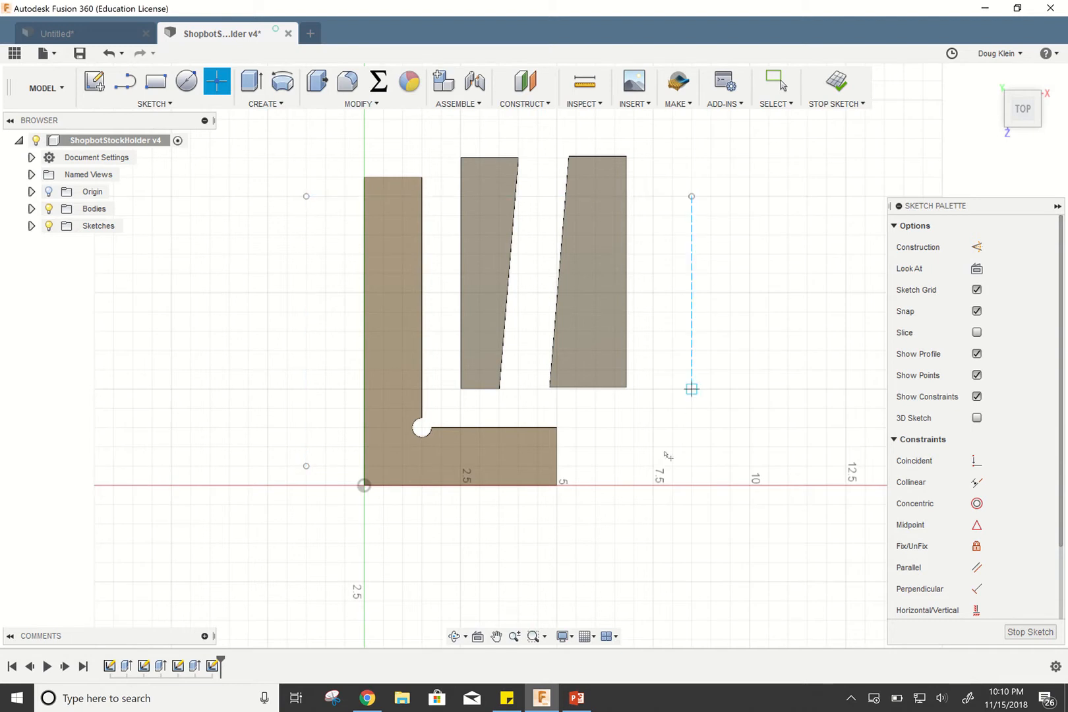
click(614, 447)
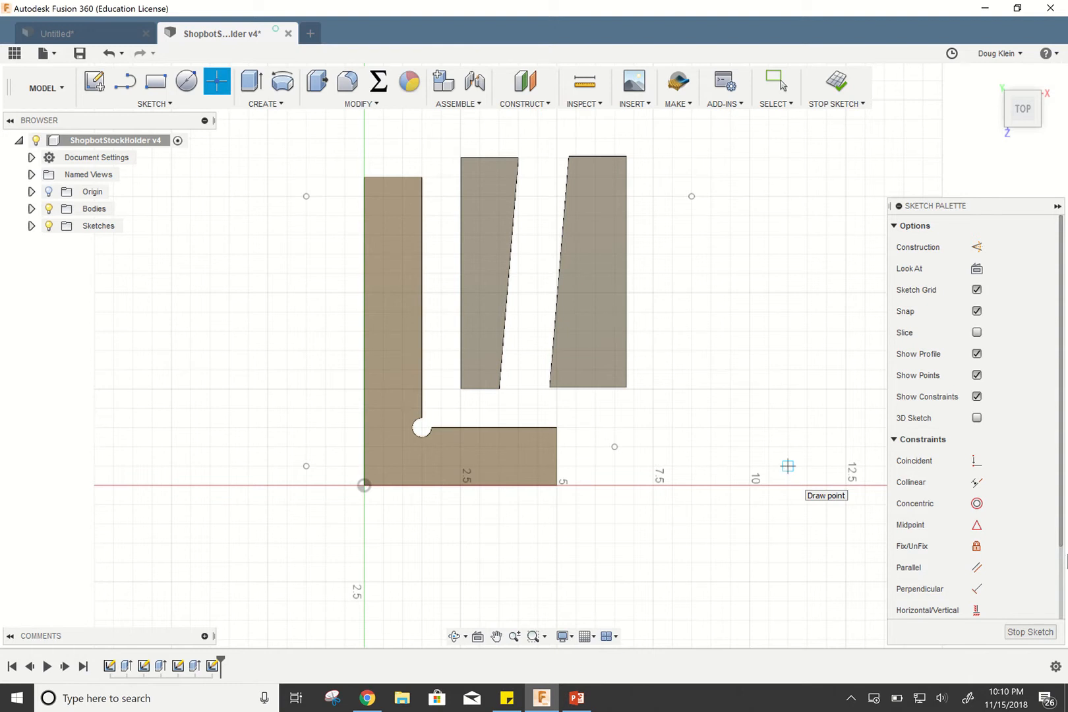
click(1039, 634)
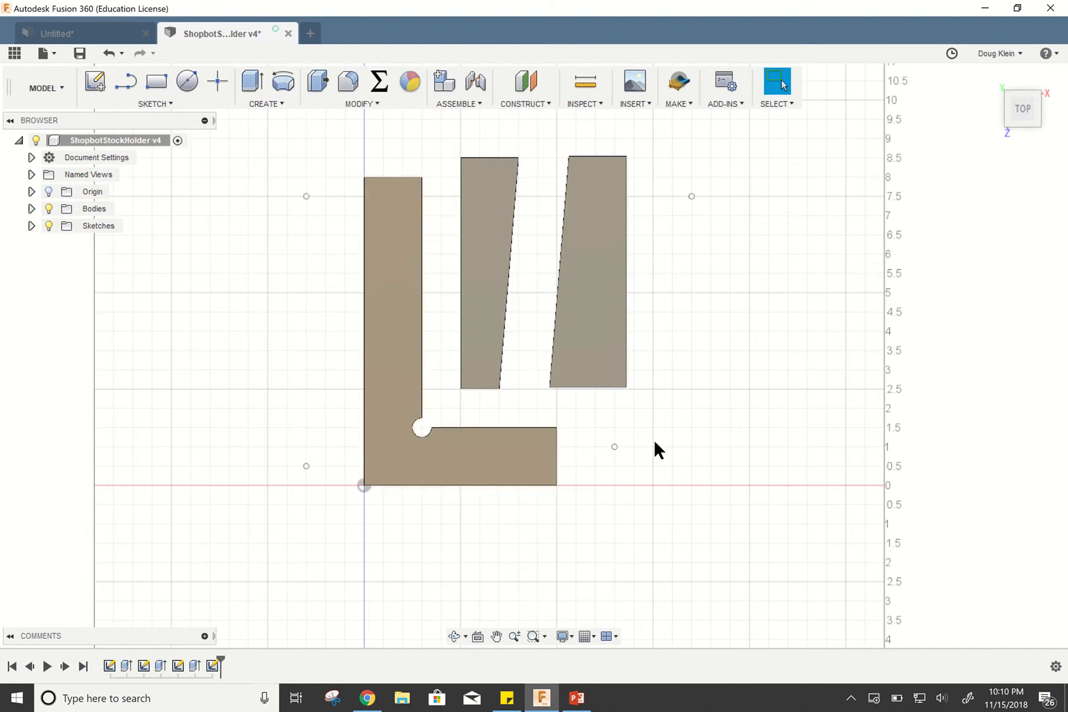
Switch to the CAM workspace and create a new milling setup for the three bodies.
click(54, 88)
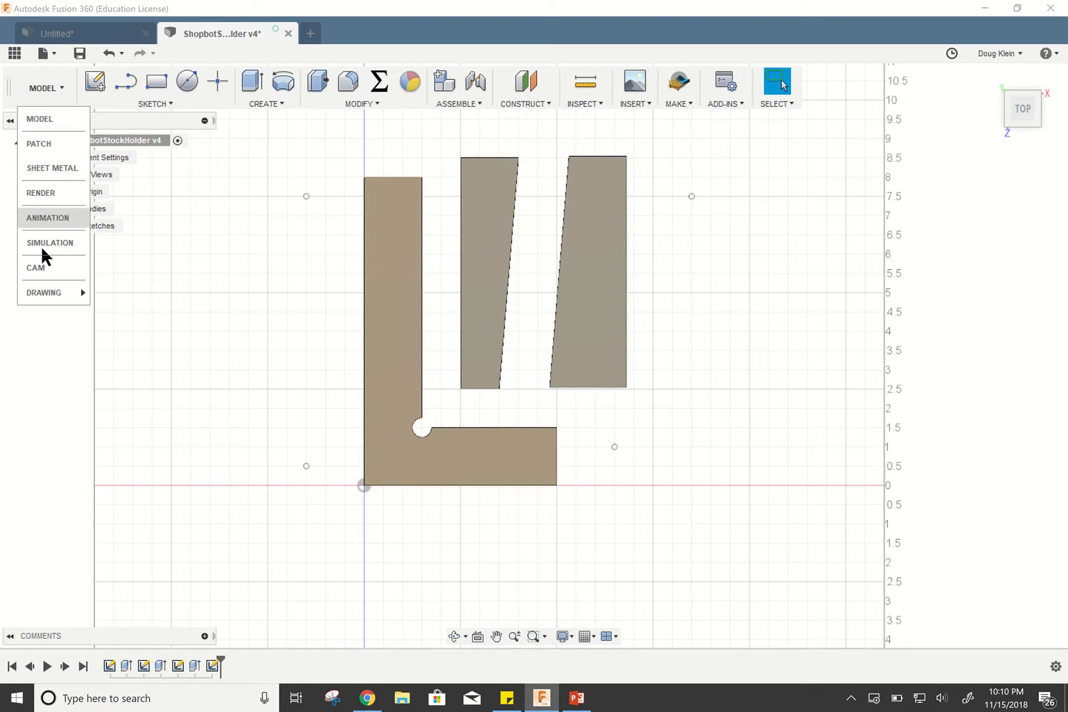
click(43, 267)
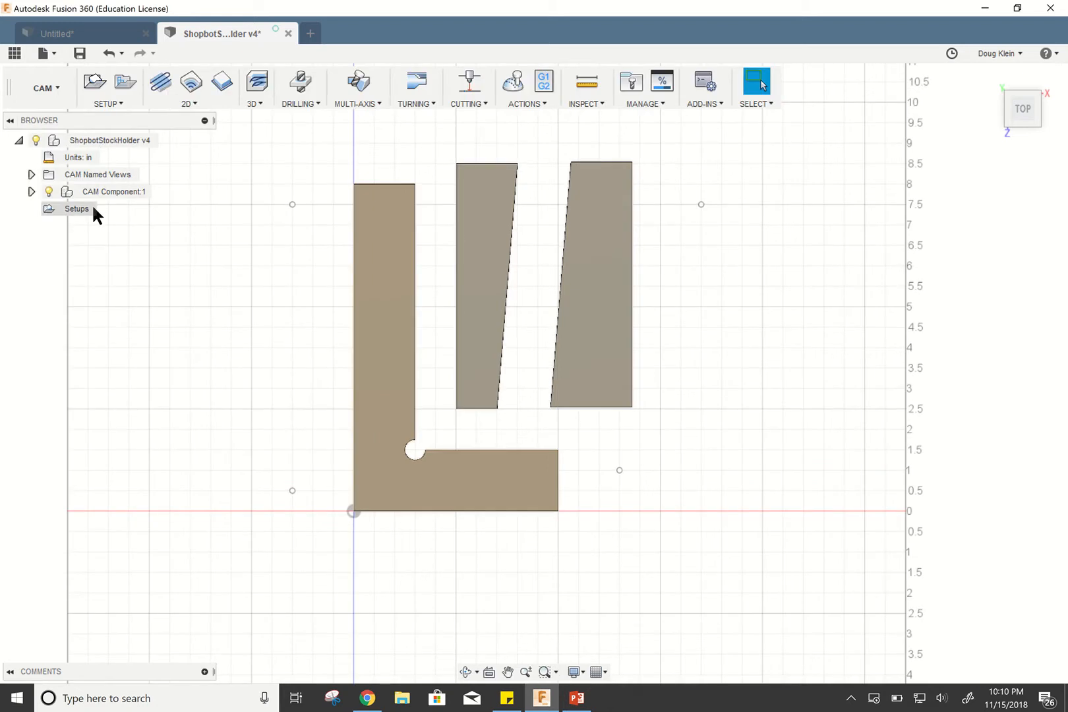
click(991, 77)
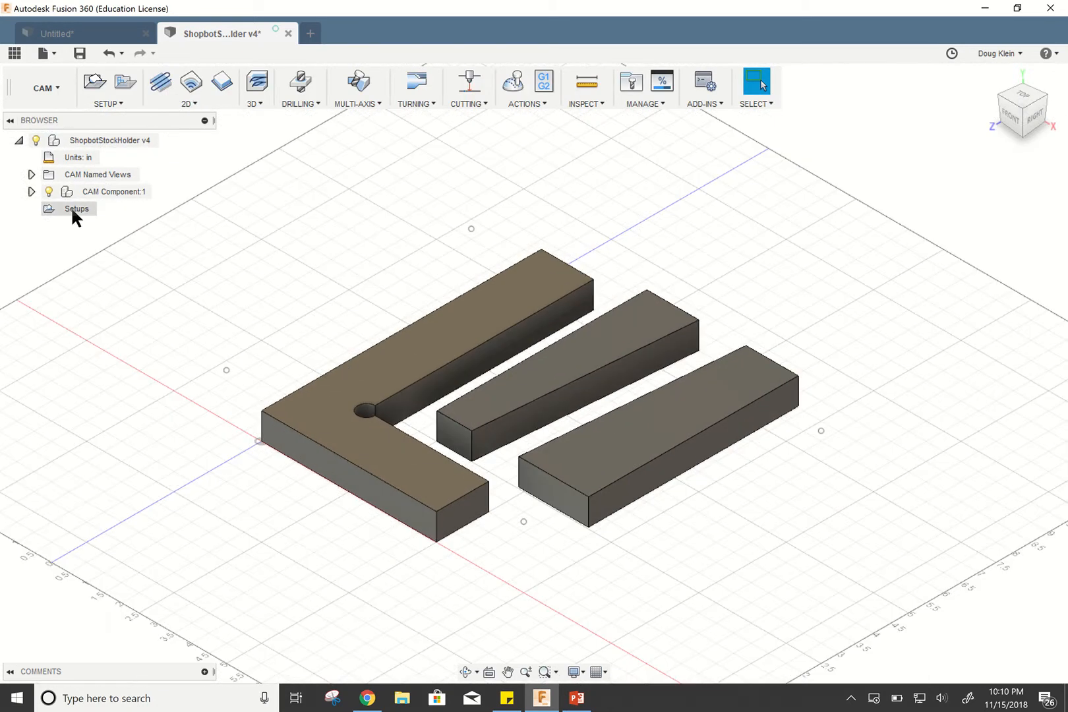
right_click(71, 208)
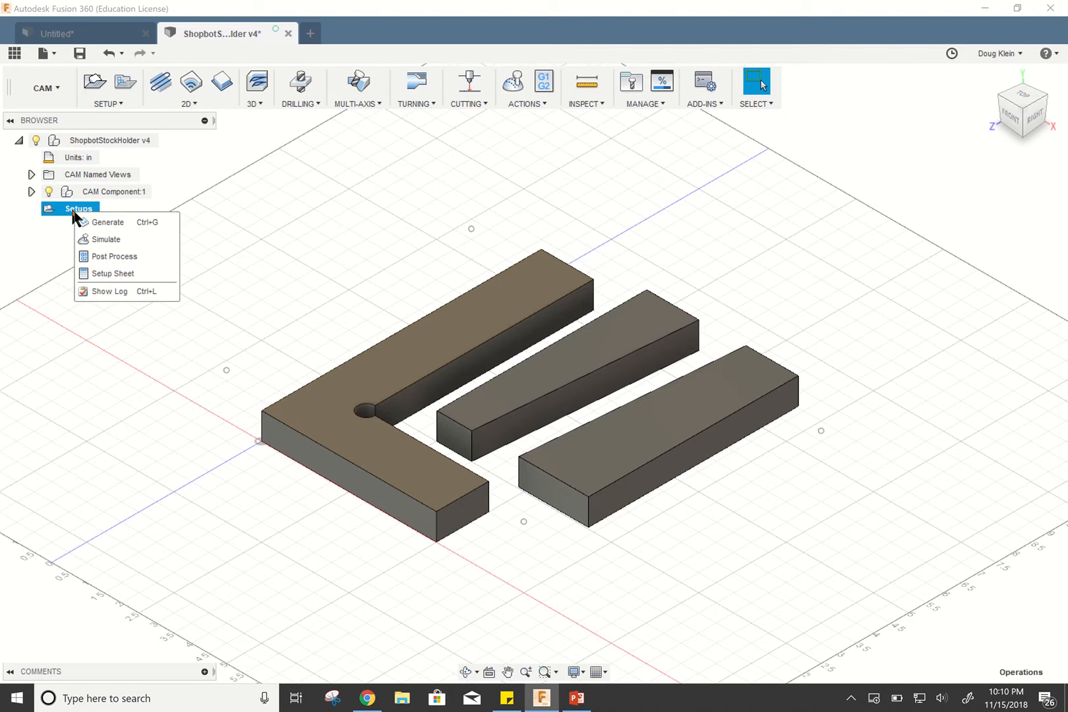
click(71, 208)
click(92, 81)
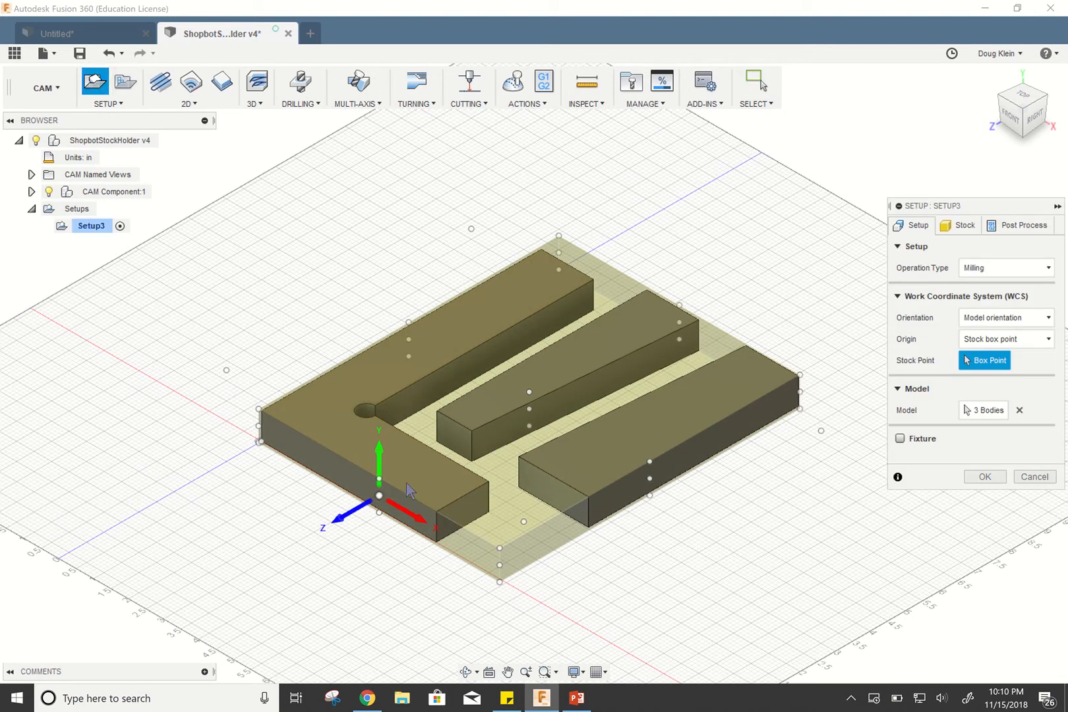
Orient the setup by Z axis/plane & Y axis using the L-shaped body's top face, with the origin at the stock's top corner by the L's outer corner.
mouse_move(1021, 106)
mouse_down()
mouse_move(1016, 96)
mouse_move(1016, 120)
mouse_move(1005, 111)
mouse_up()
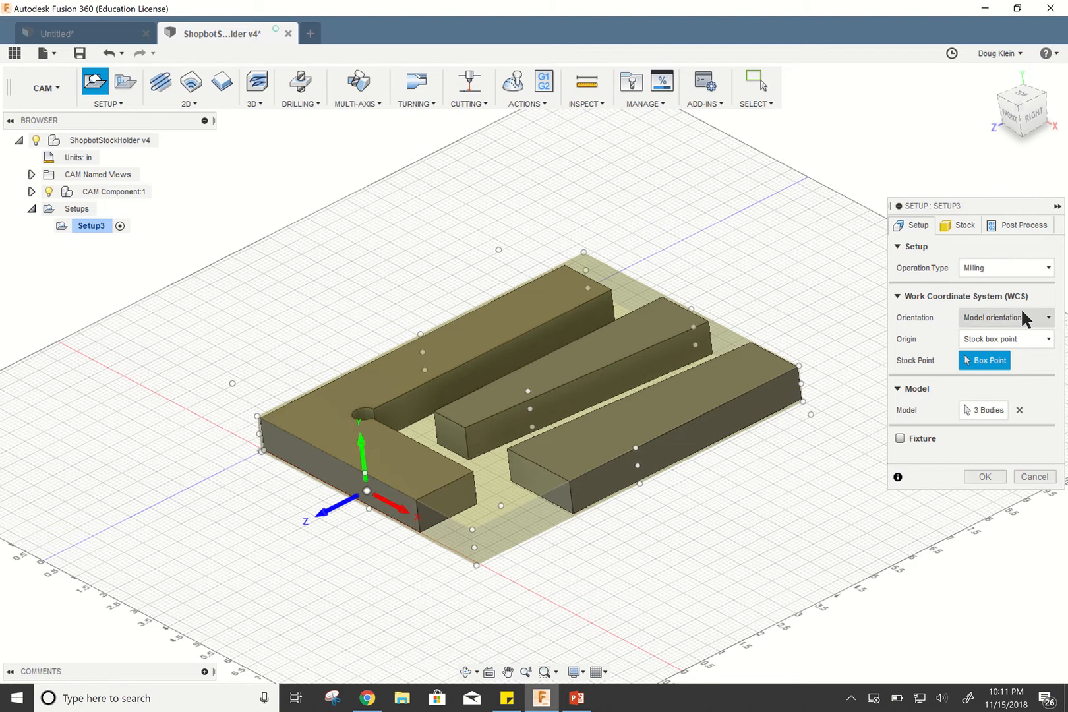
click(1041, 318)
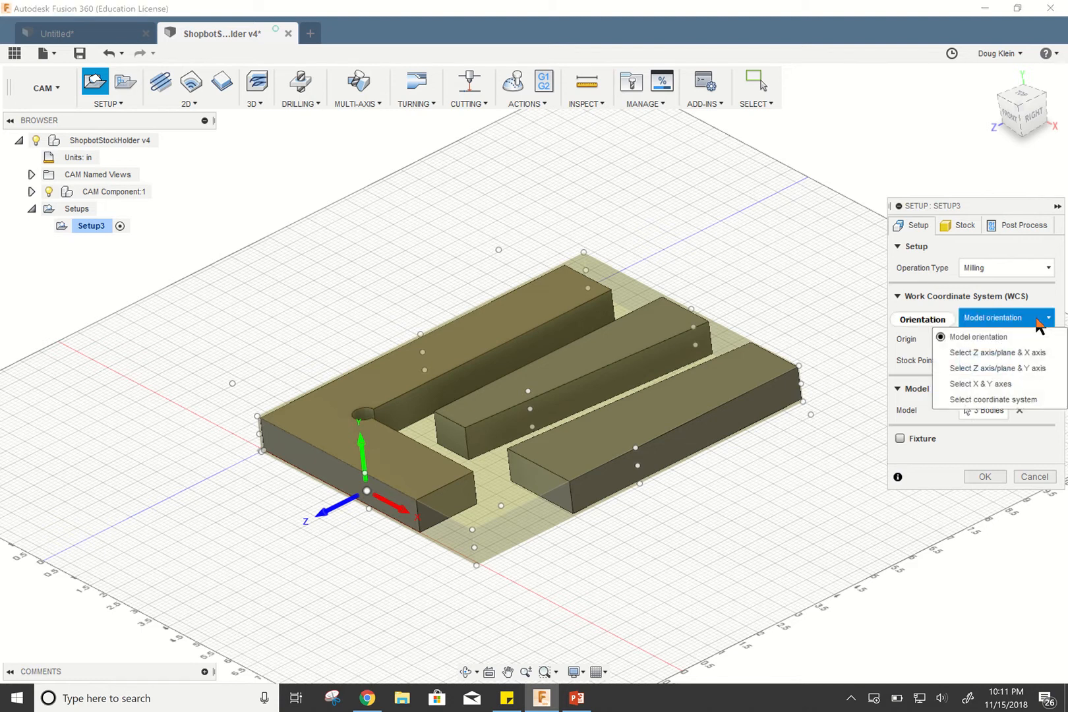
click(1025, 371)
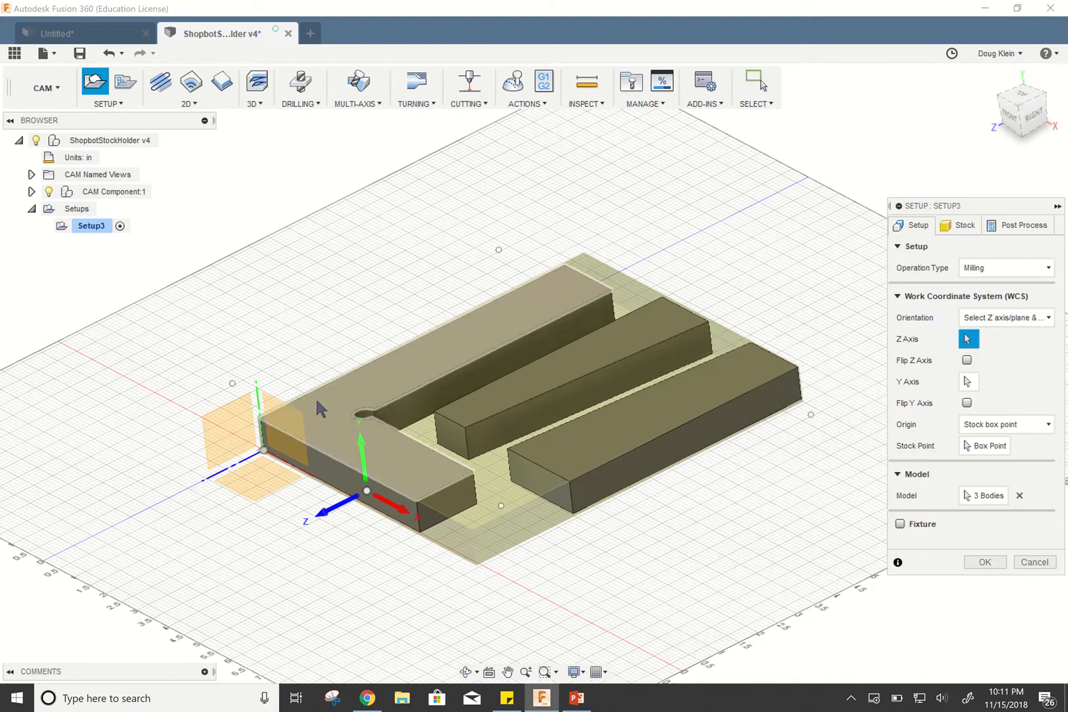
click(322, 413)
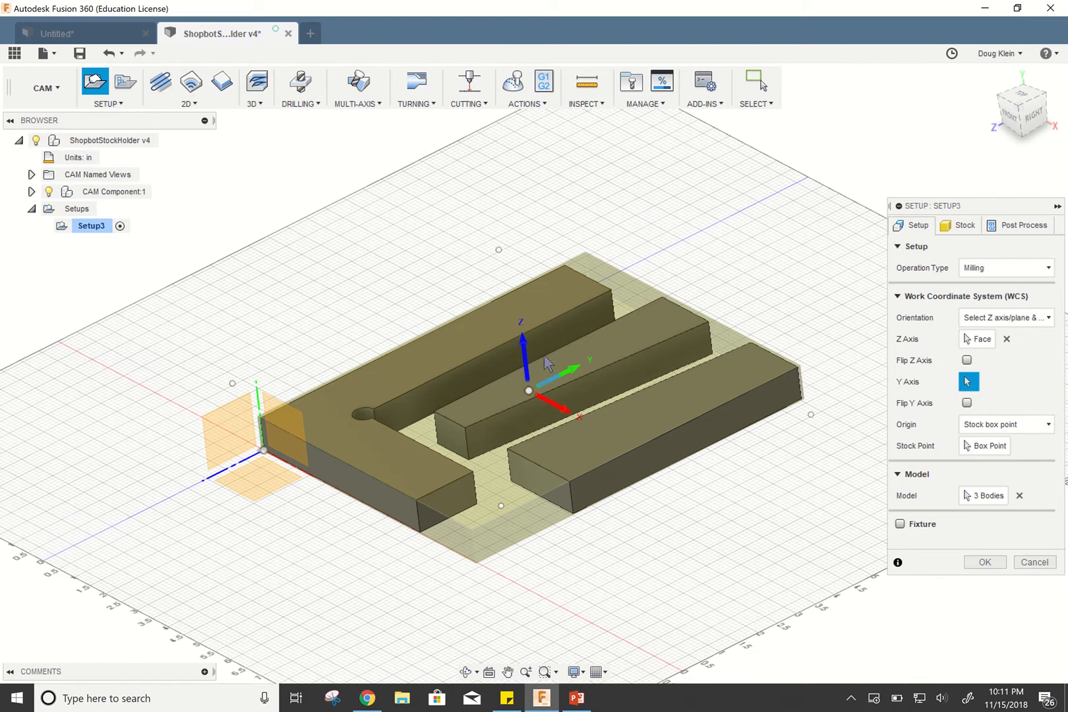
click(981, 445)
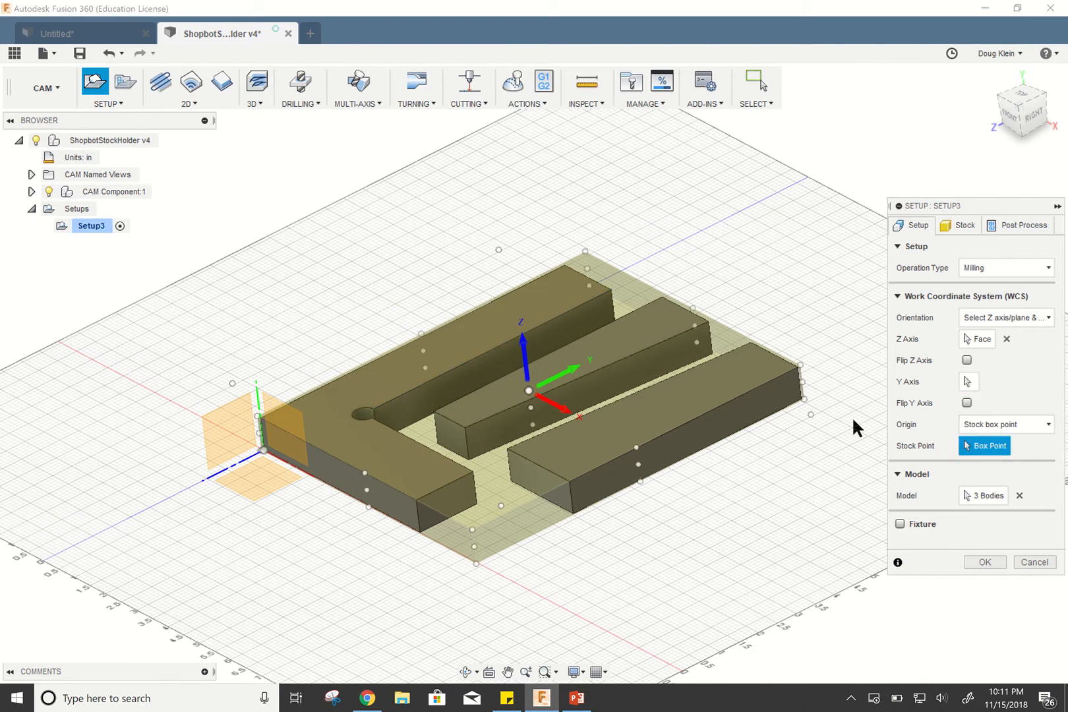
click(257, 416)
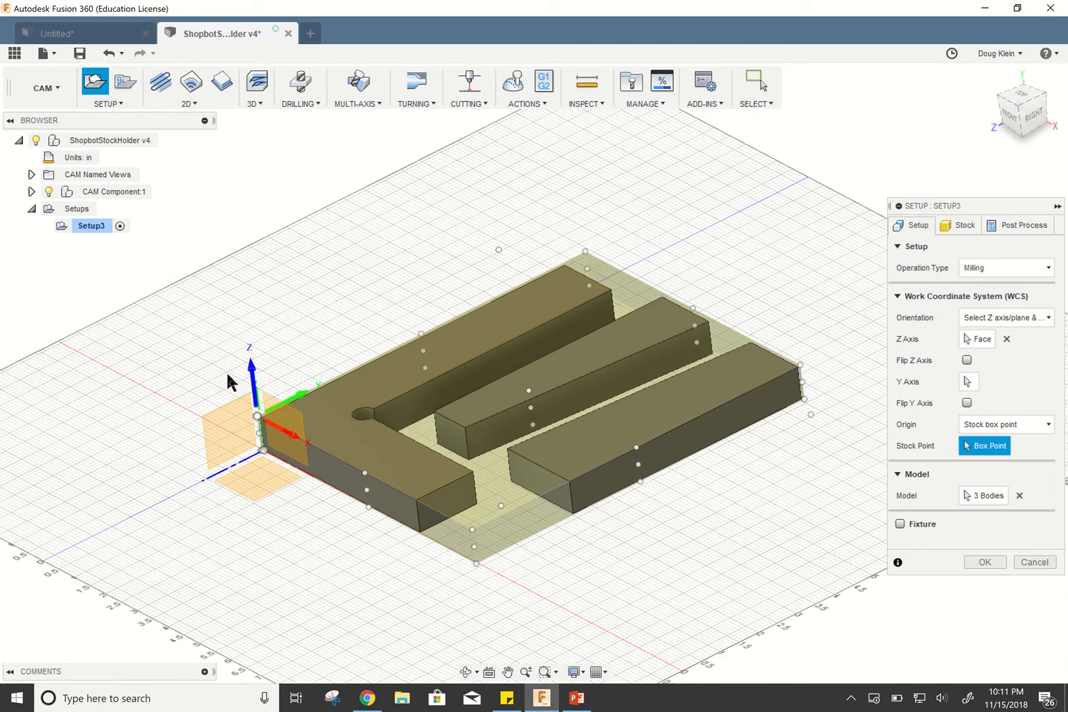
Set the stock to be added to all sides, with a -X offset of 2 in and a +X offset of 2.5 in.
click(1022, 99)
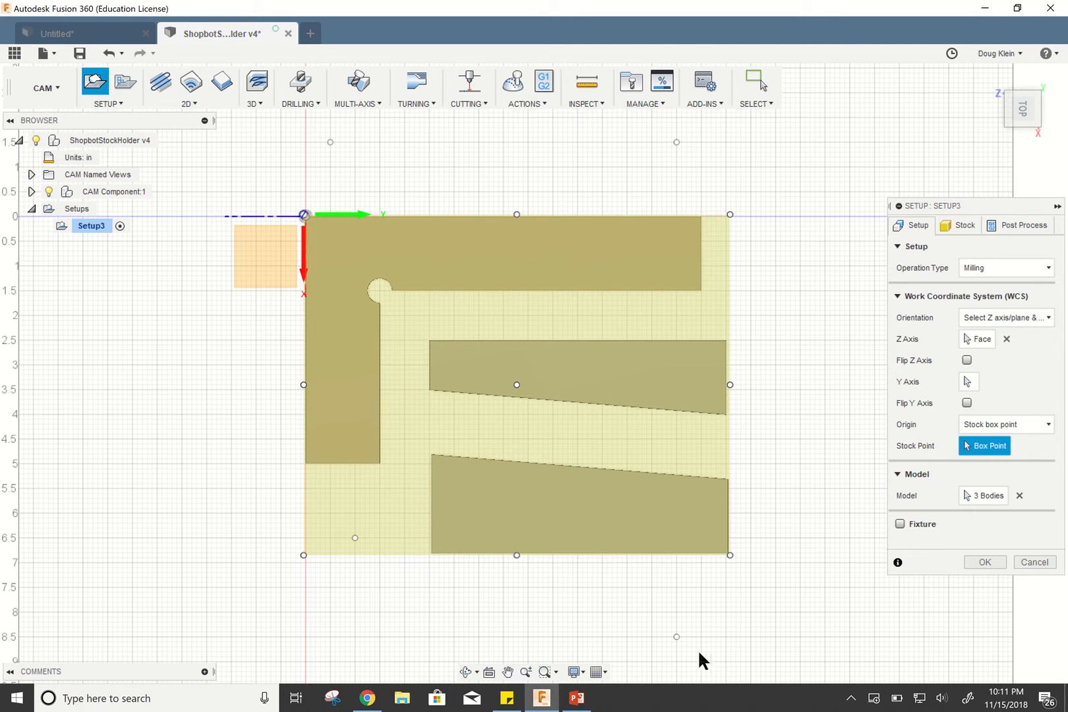
click(954, 223)
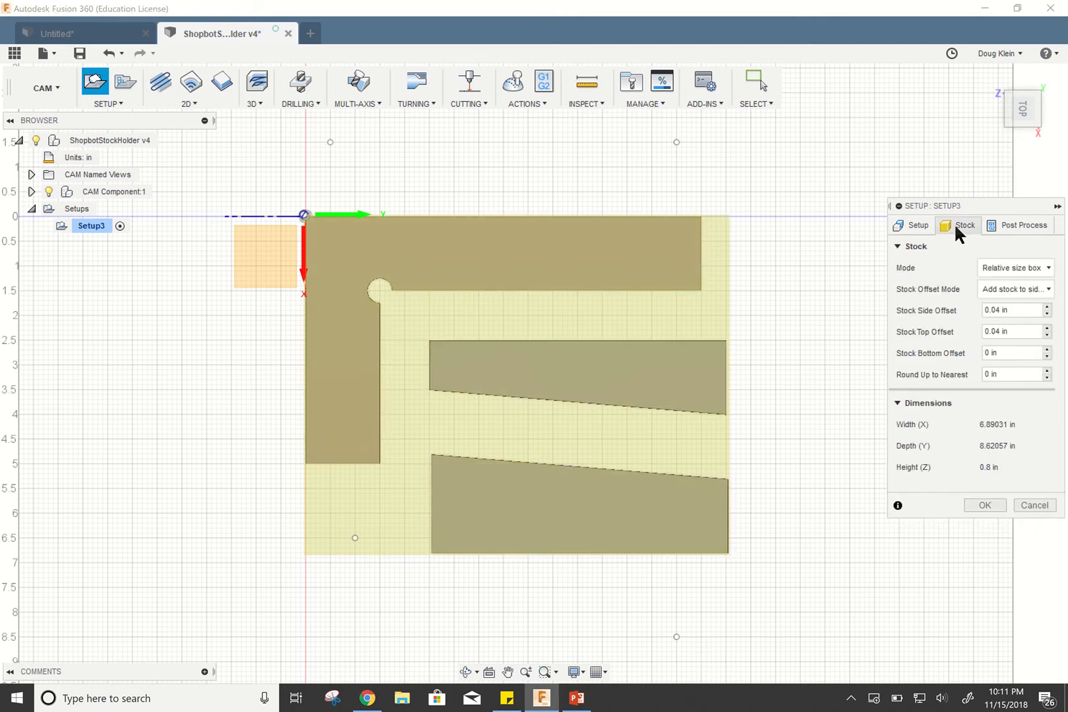
click(1044, 292)
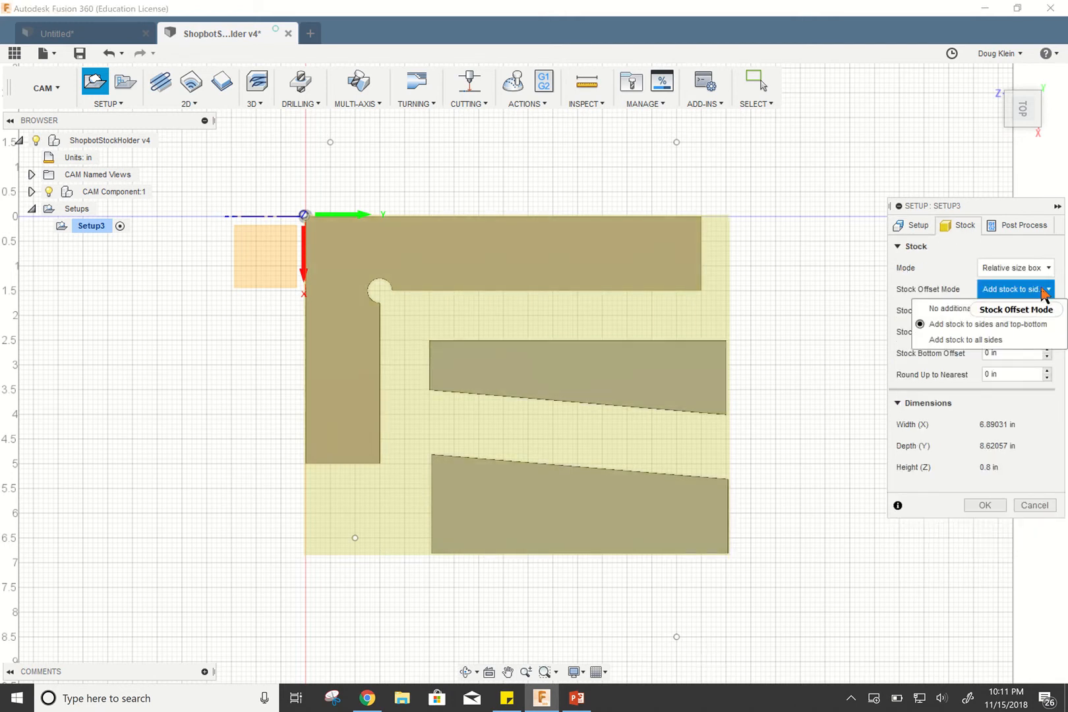
click(989, 340)
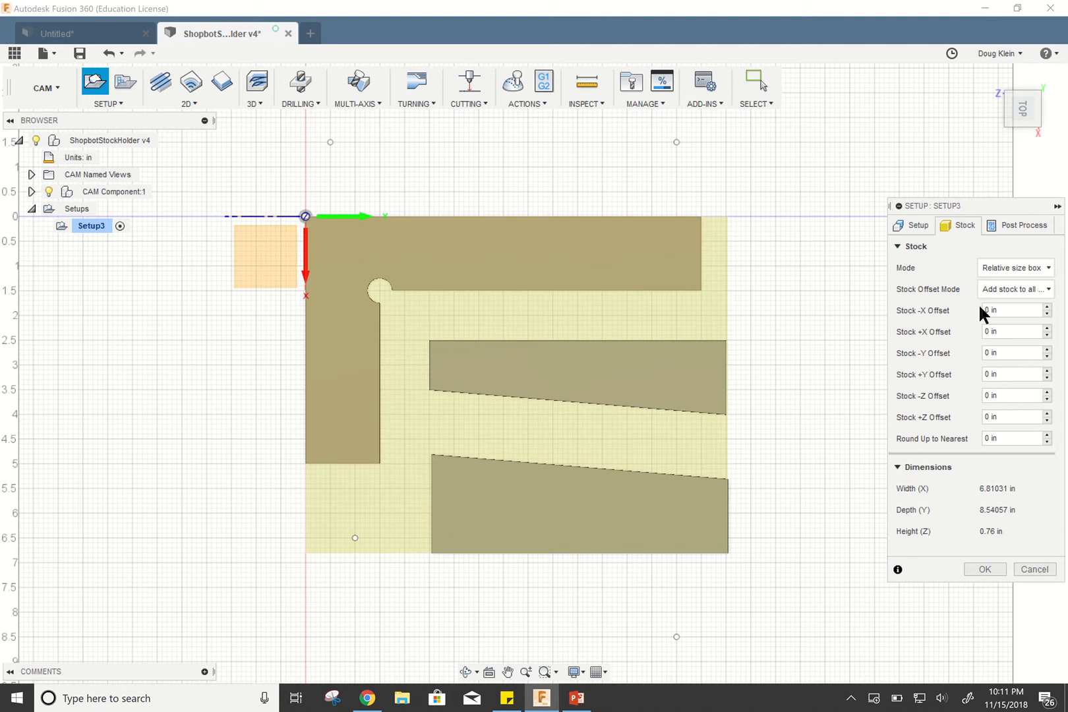
click(1047, 306)
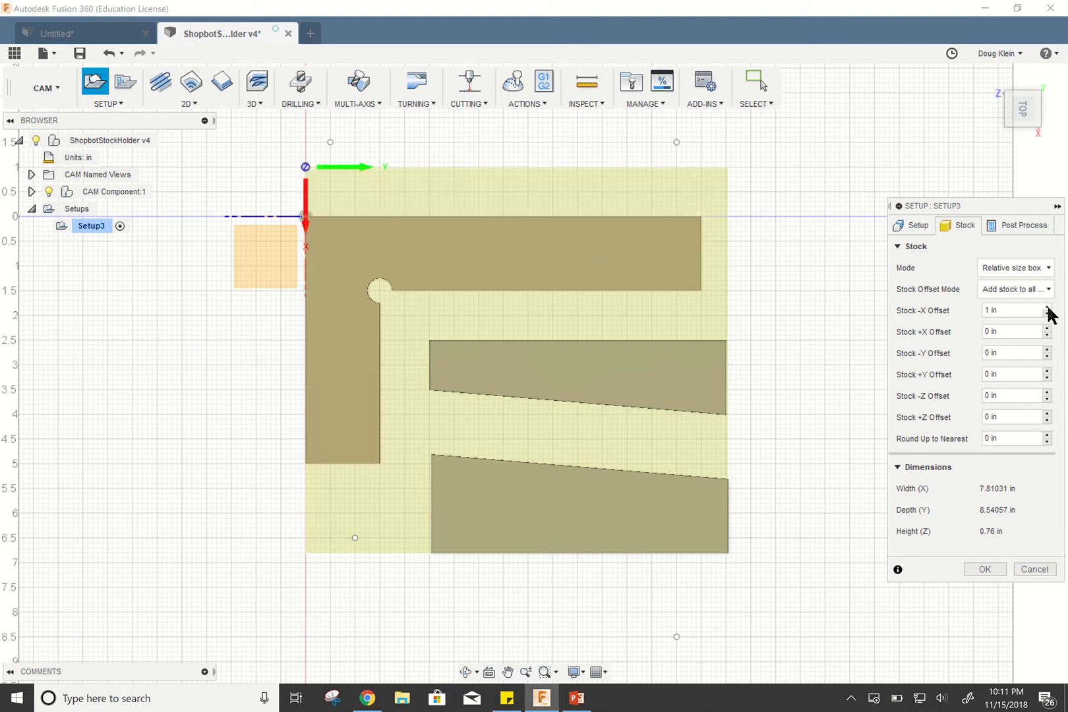
click(1048, 307)
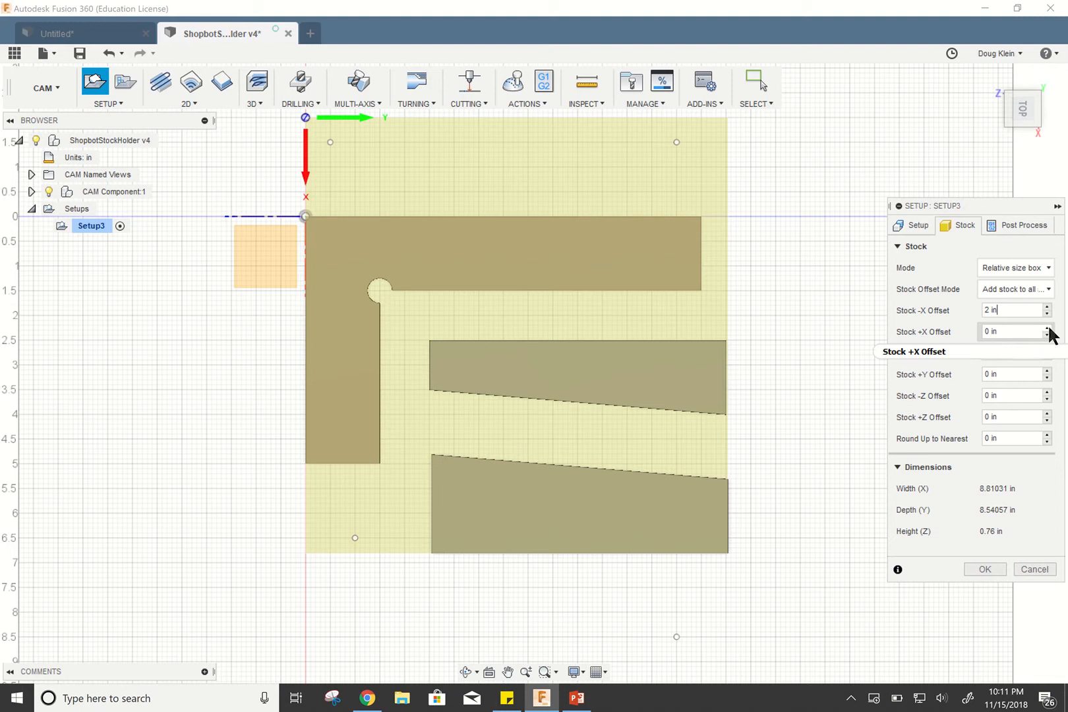
click(1047, 328)
click(1047, 328)
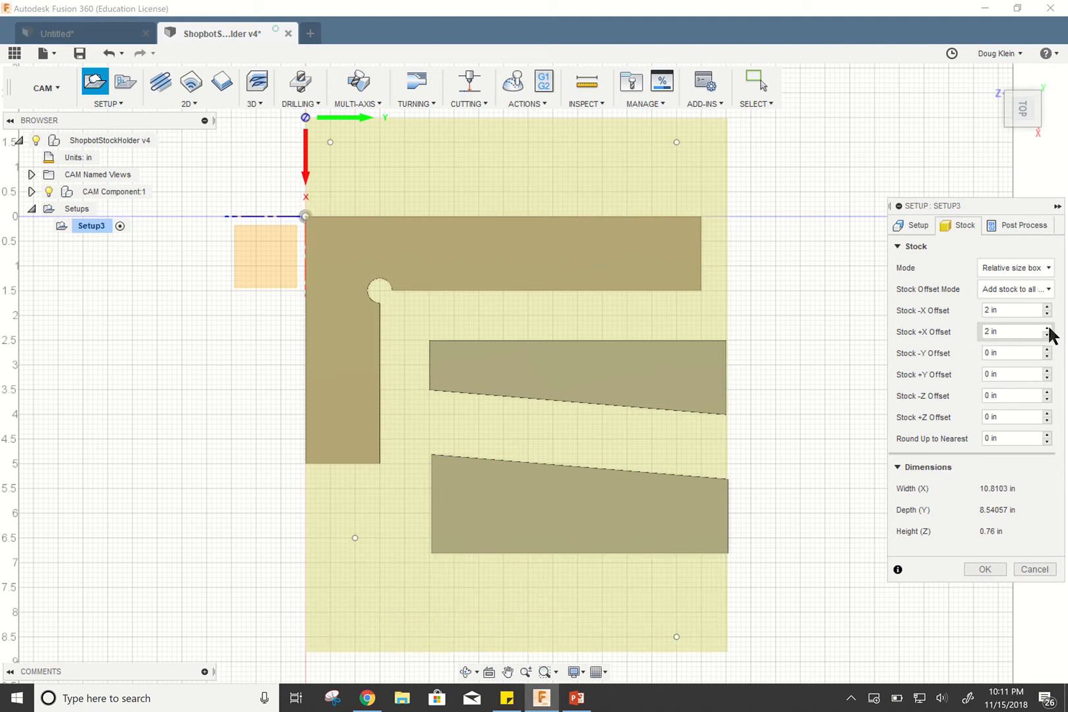
drag(990, 331, 964, 330)
text(.5)
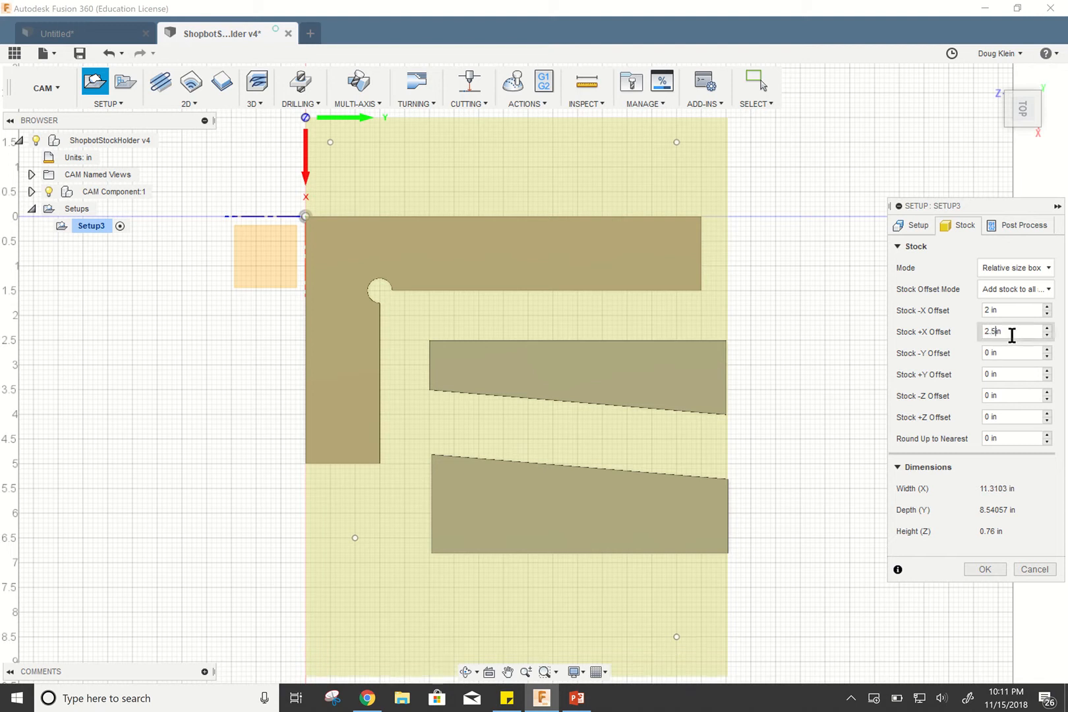
Set the stock's -Y and +Y offsets to 1 in each and accept the setup.
click(1009, 351)
click(1047, 349)
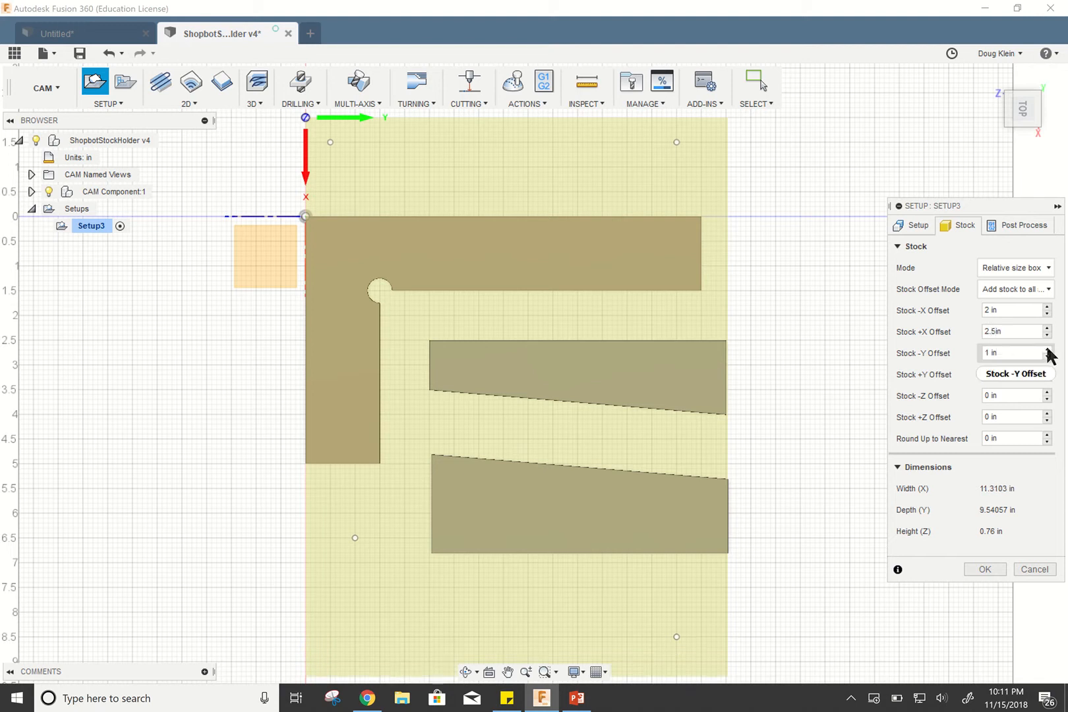
click(1047, 371)
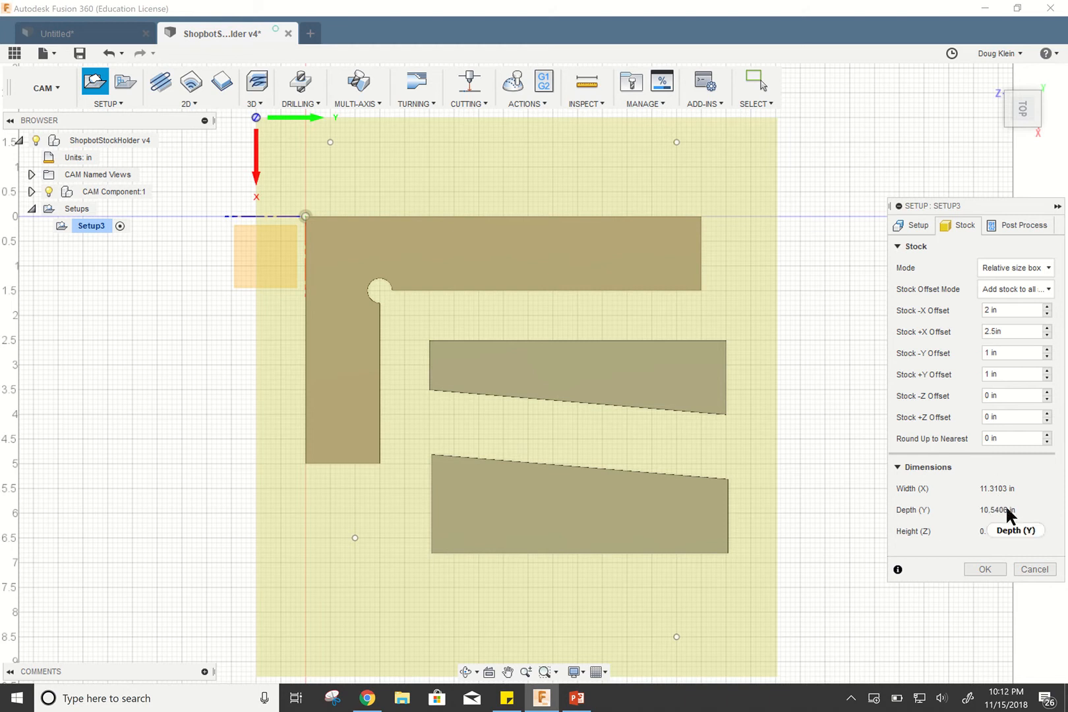
click(989, 78)
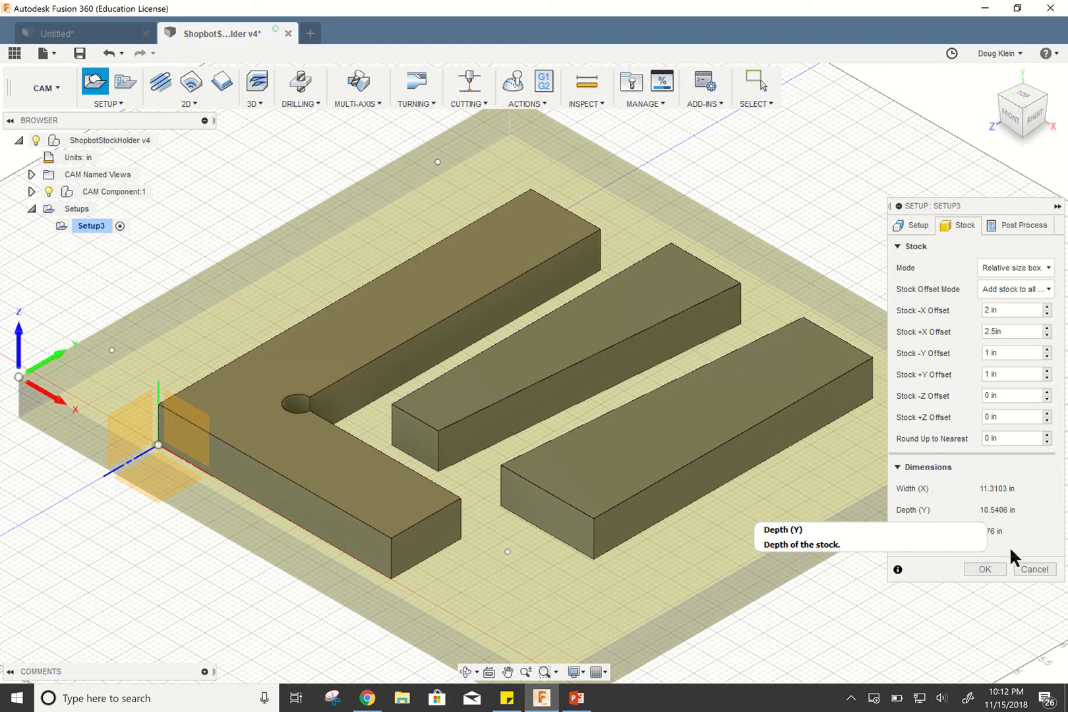
click(989, 570)
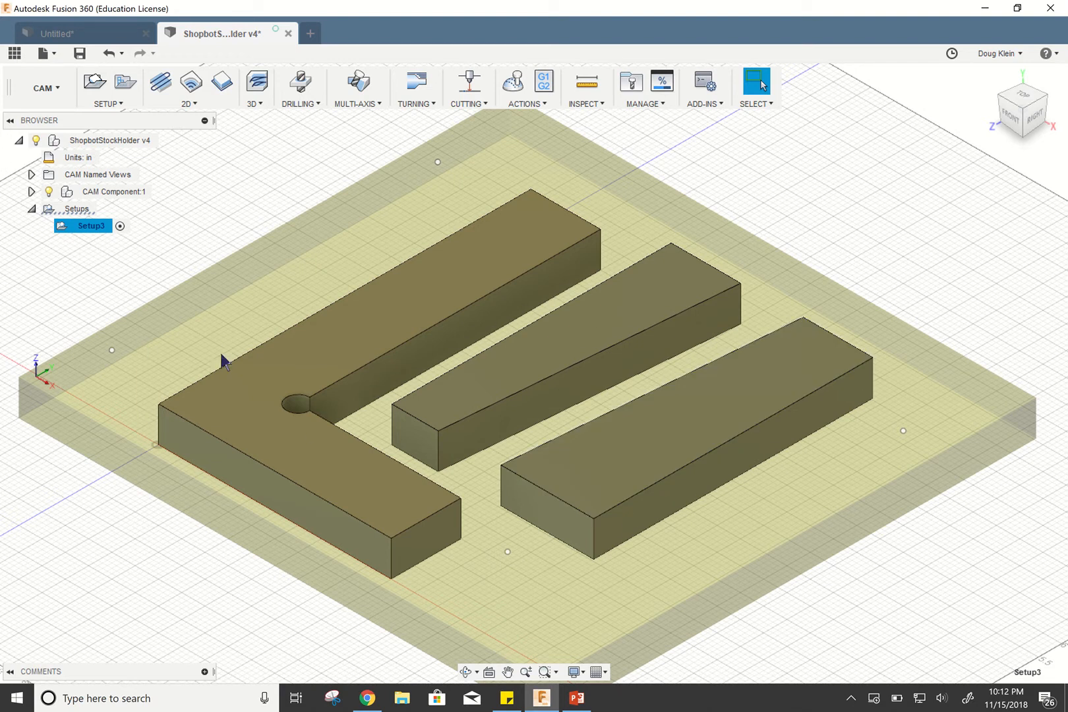
Create a drilling operation using the 1/2" 90° spot drill (A - 1/2" 90° V Bit) from the local Plywood ShopBot library.
click(303, 94)
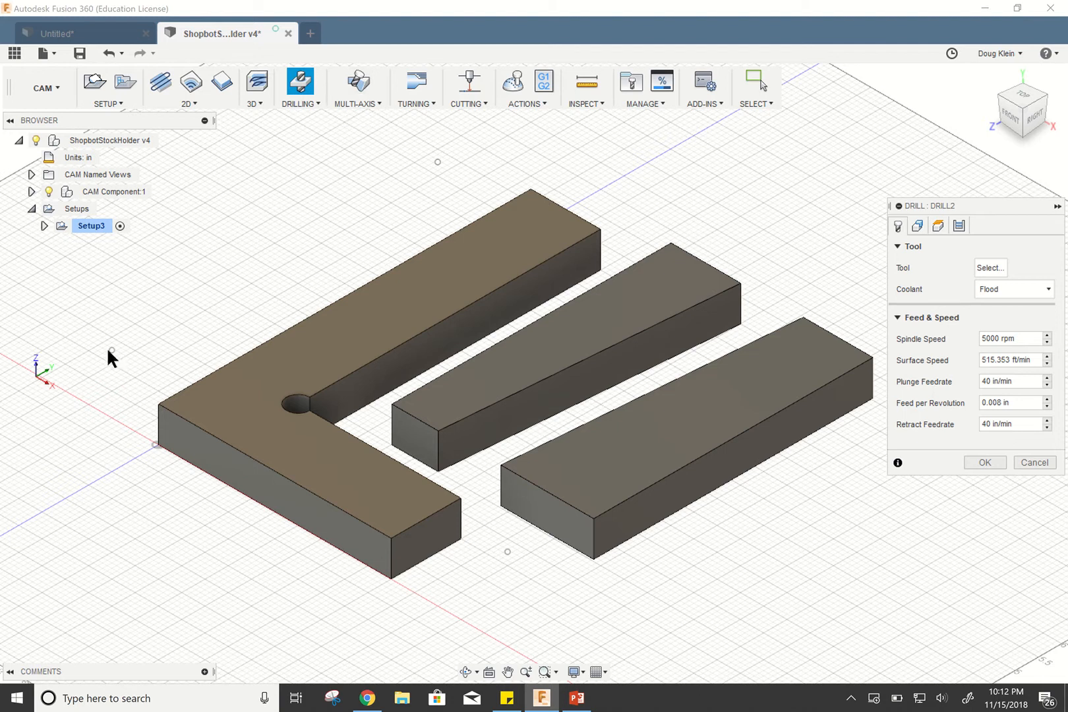
click(991, 268)
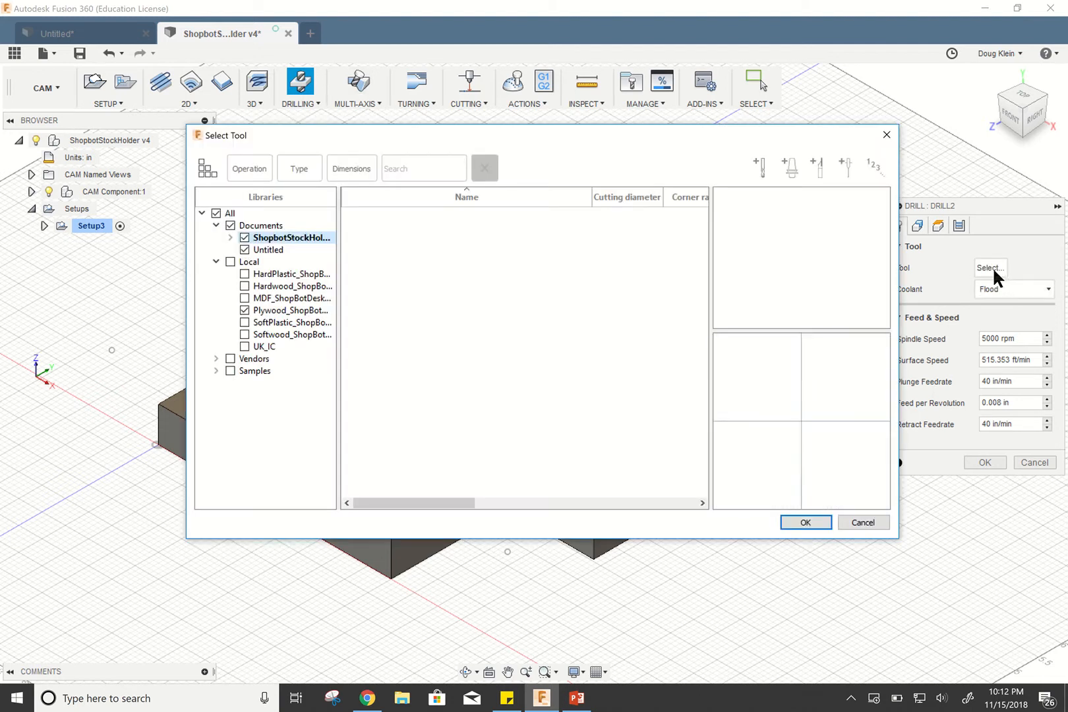
click(283, 312)
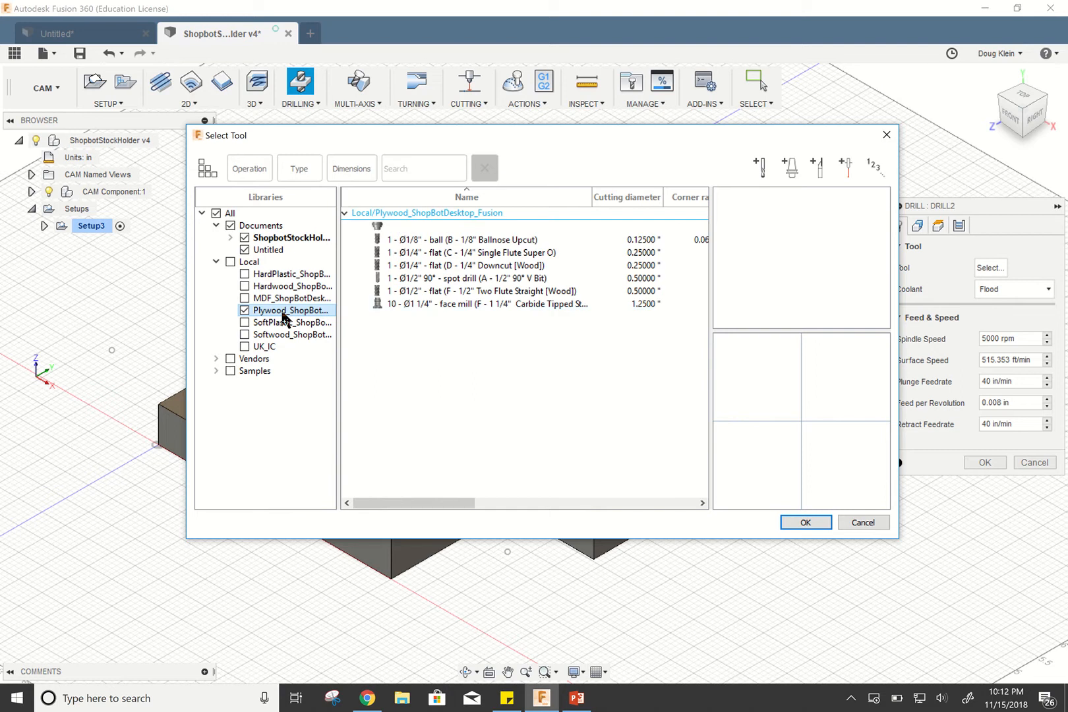
click(442, 289)
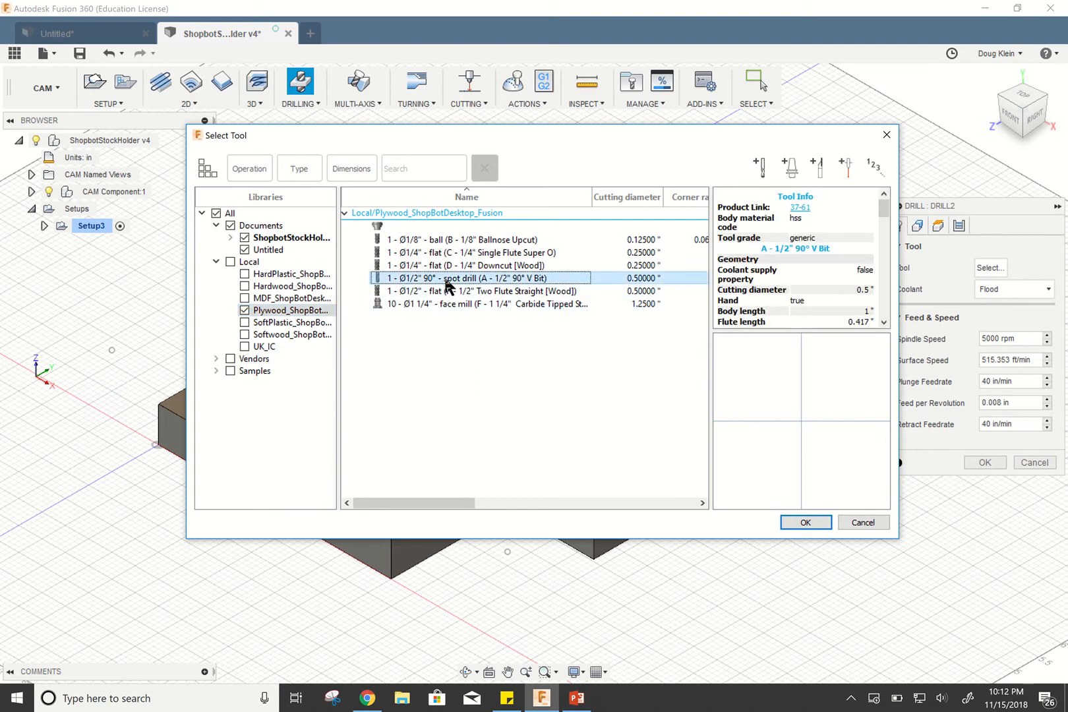
click(806, 522)
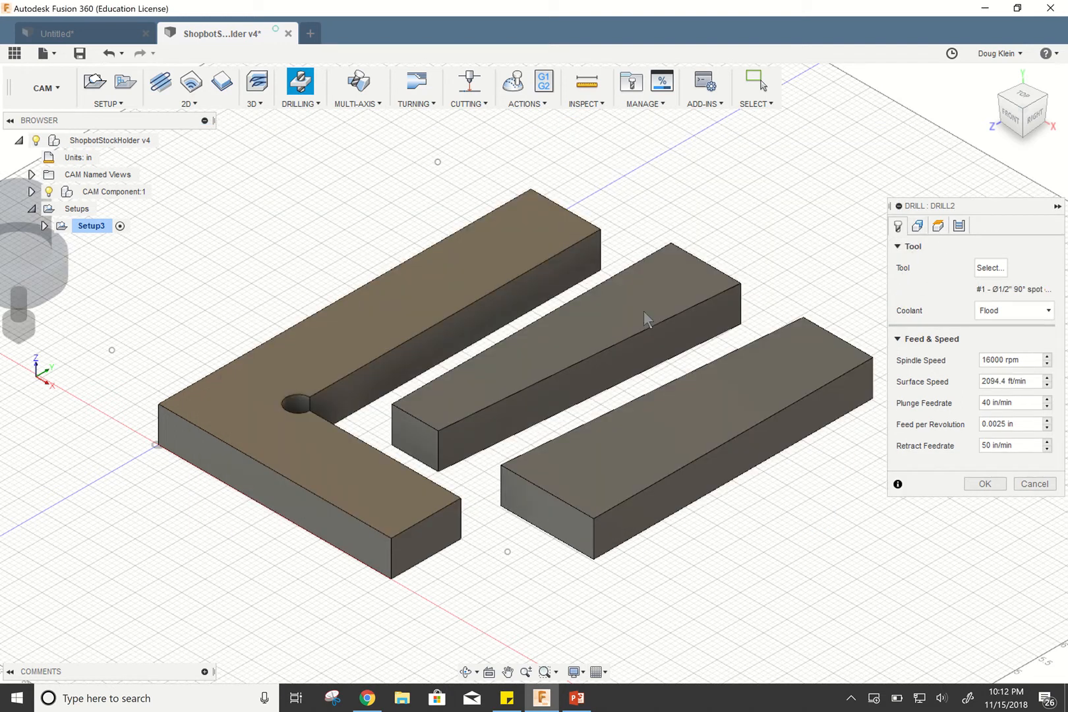
Set the hole mode to Selected points and pick the four sketch points around the parts as drill locations.
click(917, 226)
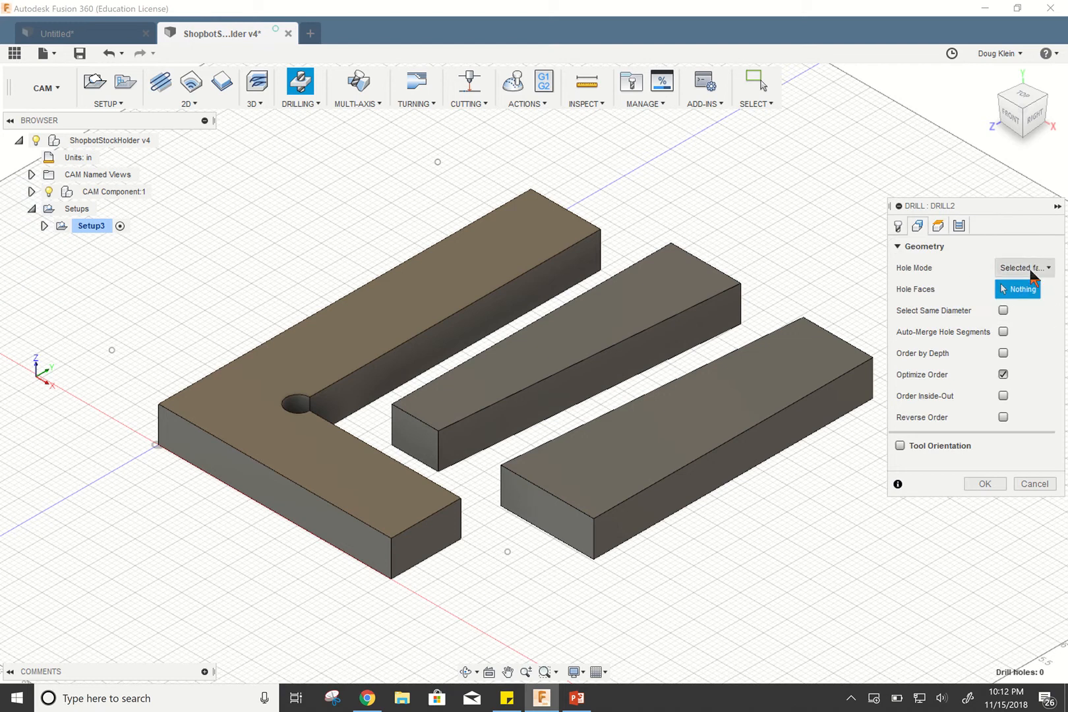
click(1033, 269)
click(1020, 302)
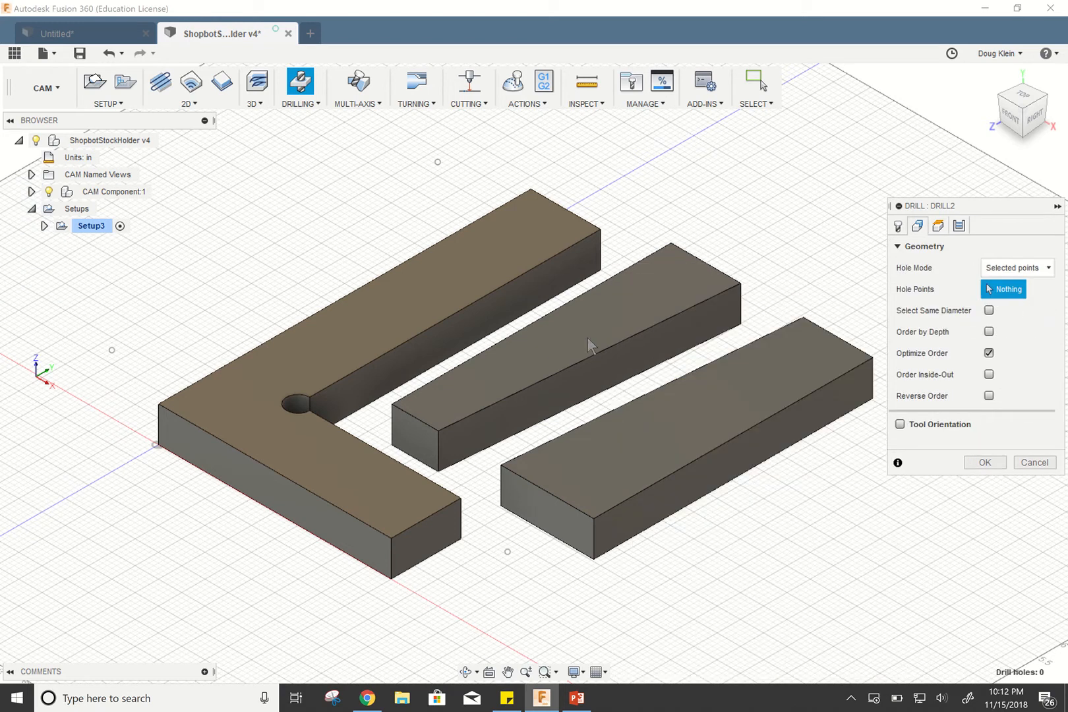
click(111, 349)
click(437, 162)
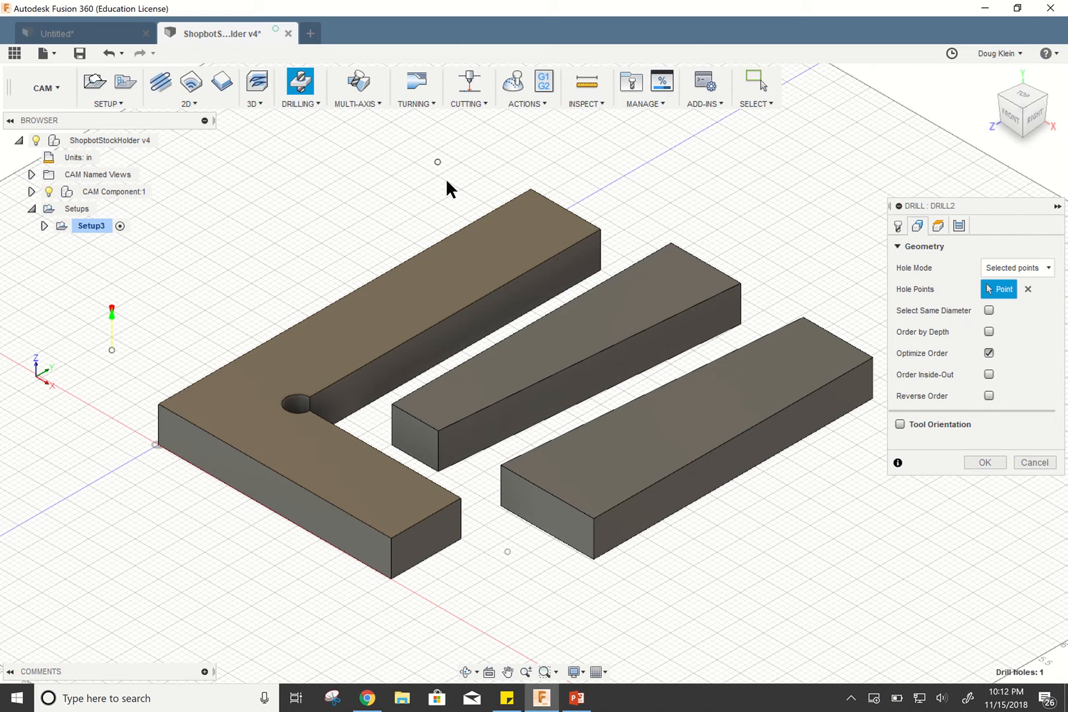
click(507, 552)
scroll(504, 554, down, 3)
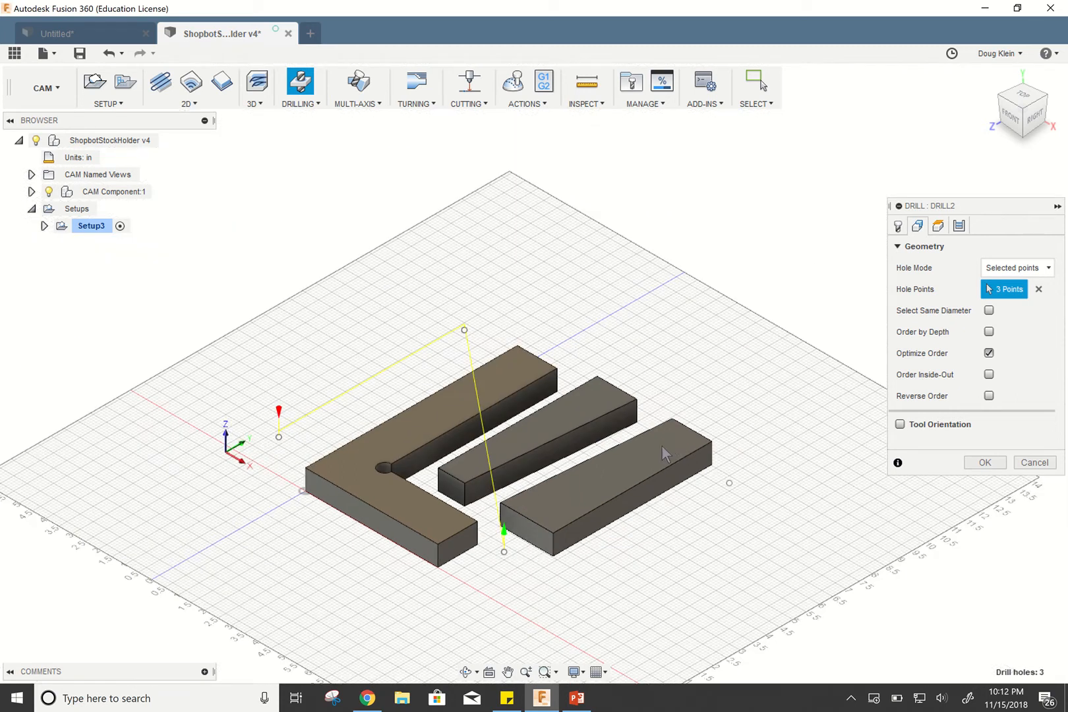
click(729, 484)
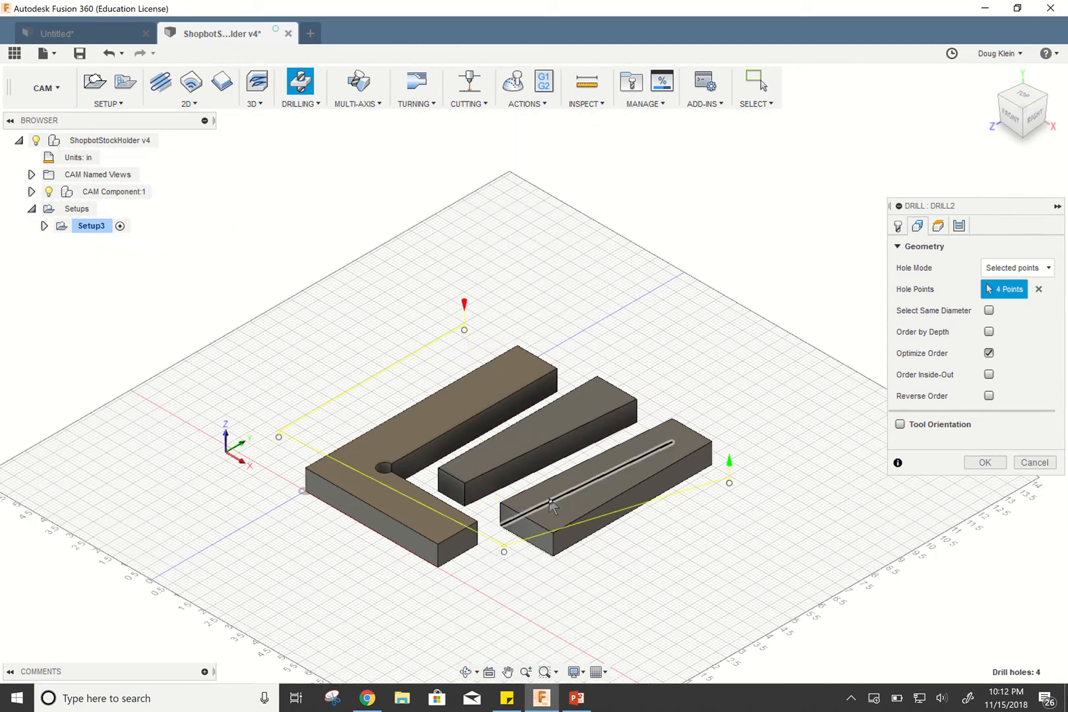
scroll(545, 500, up, 3)
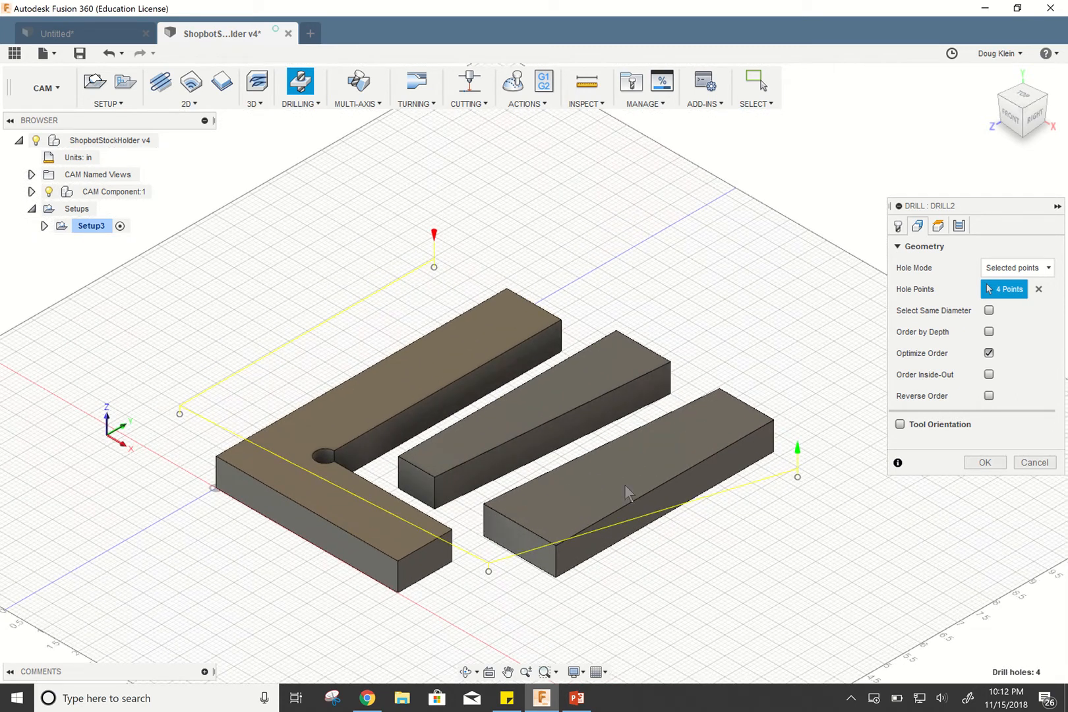
Set the drill's bottom height offset to -.1 in from the hole bottom, check it from the front, and accept the operation.
click(938, 225)
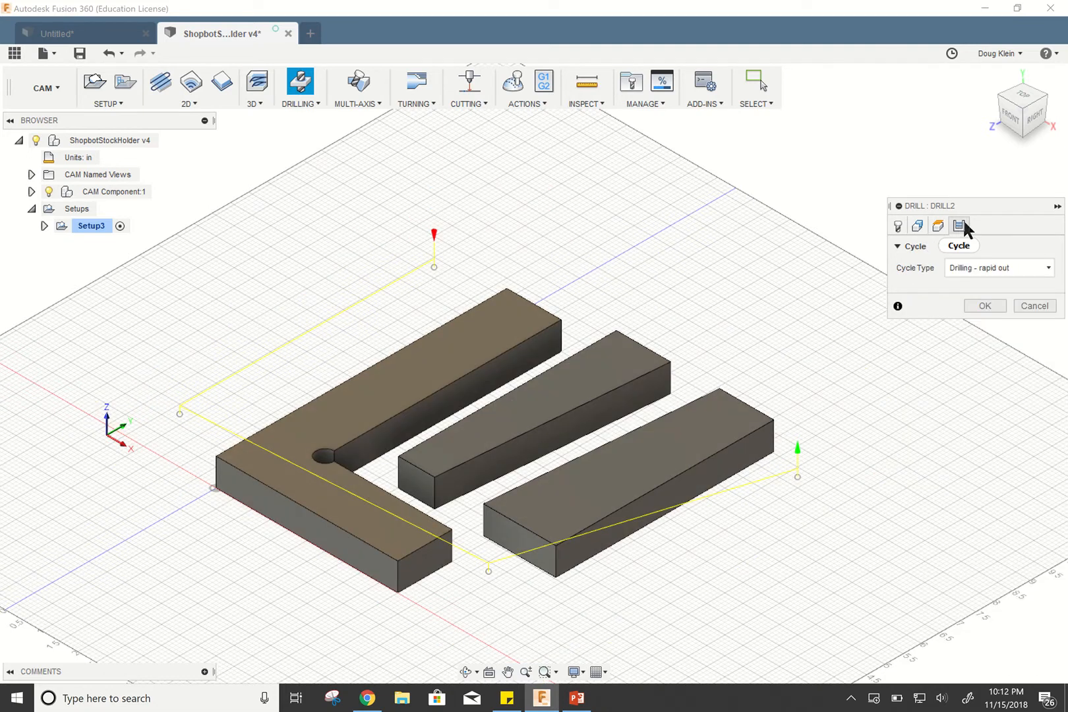
click(938, 225)
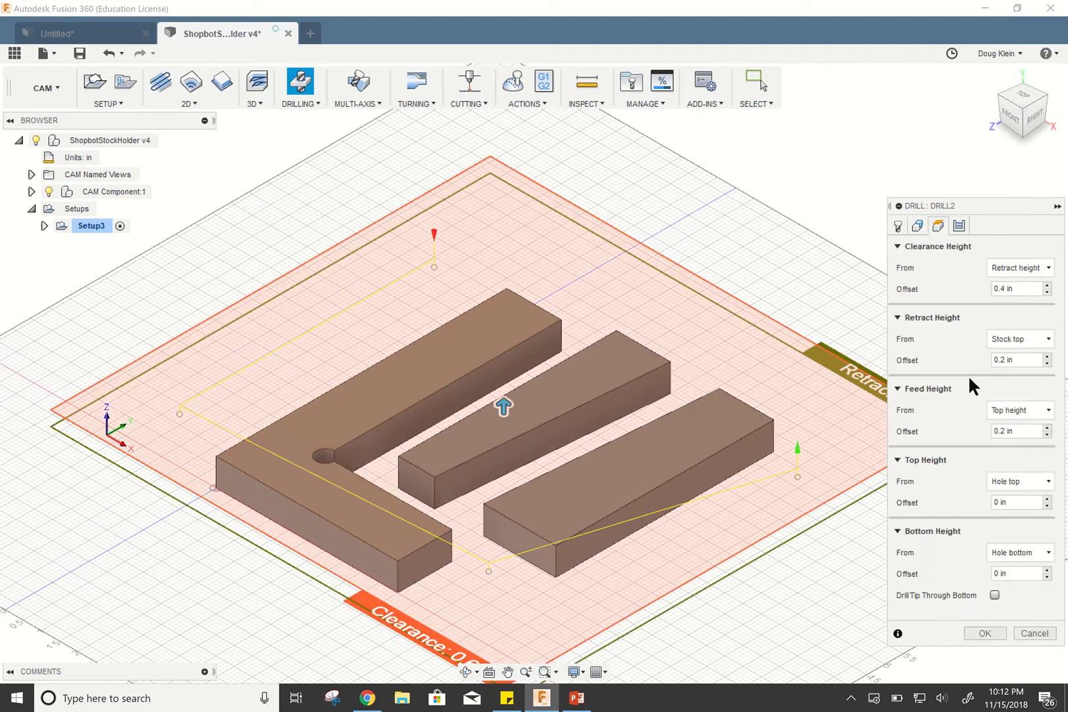
click(1025, 573)
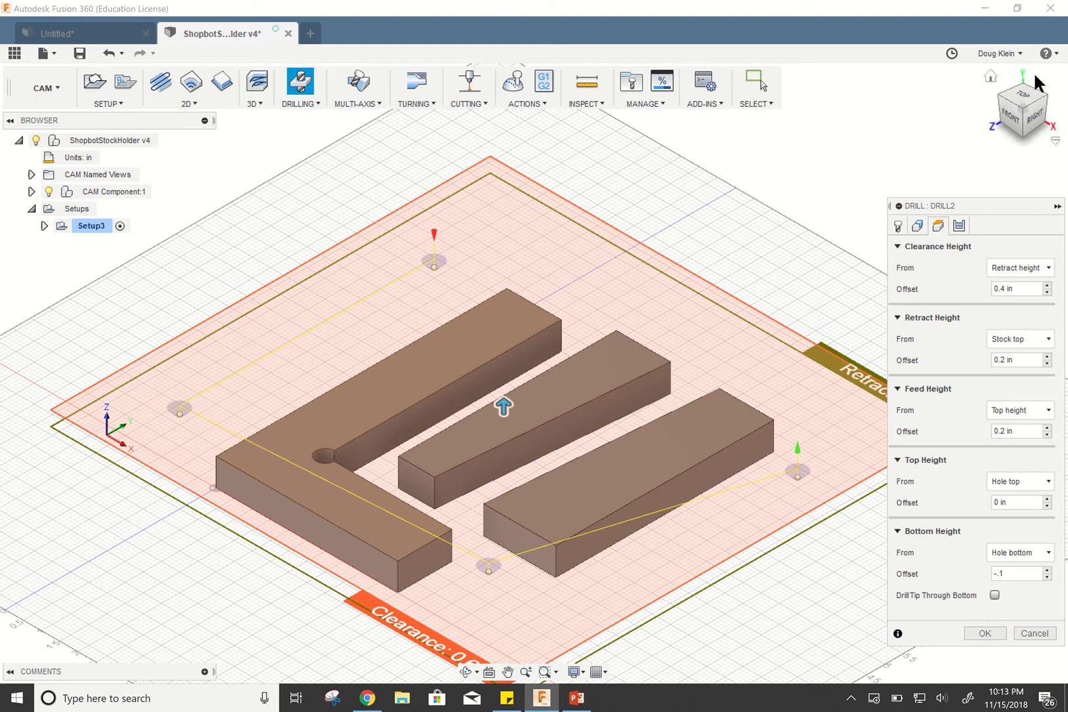
click(1003, 130)
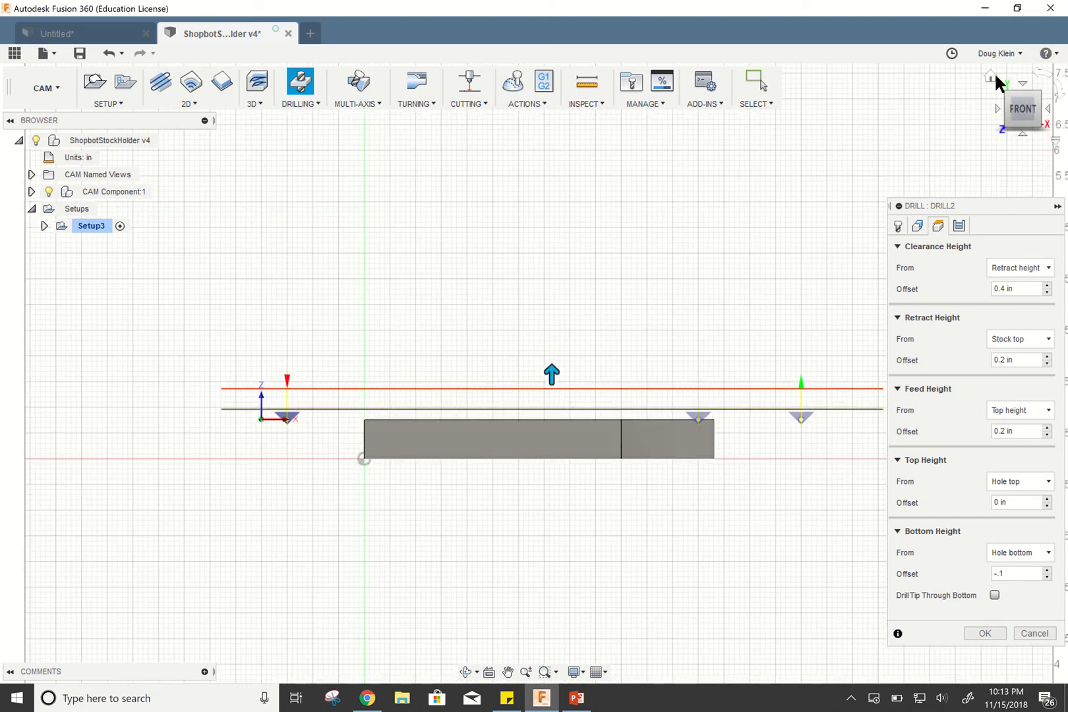
click(993, 74)
click(984, 633)
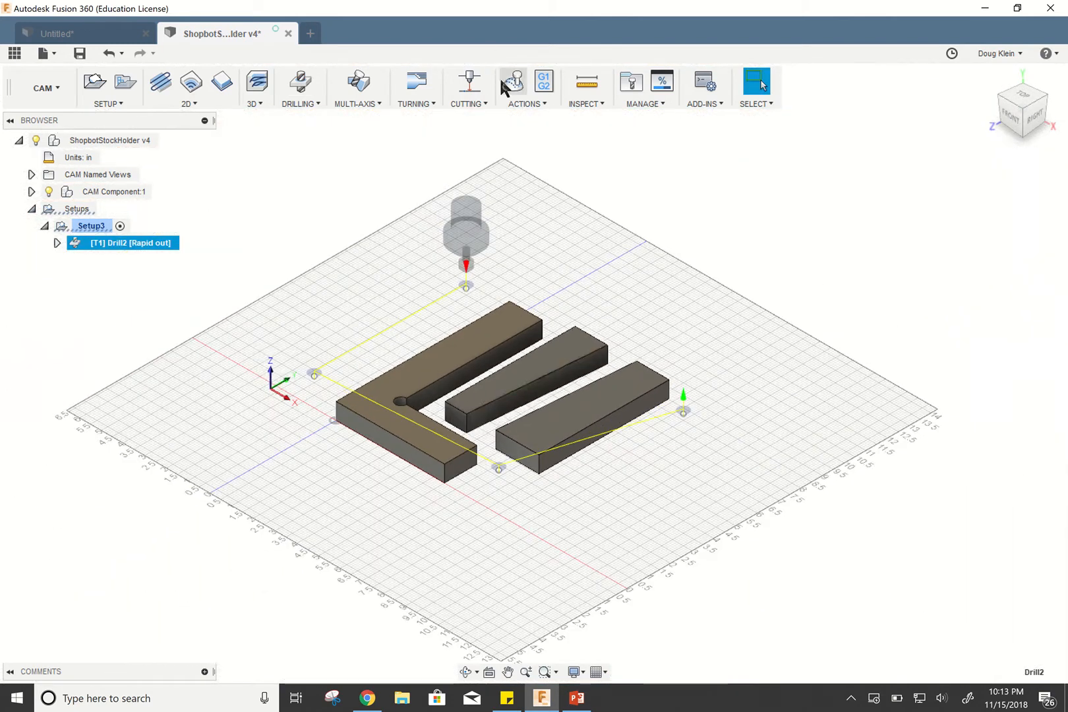
Simulate the drilling operation, check the holes with the toolpath hidden, and close the simulation.
click(515, 80)
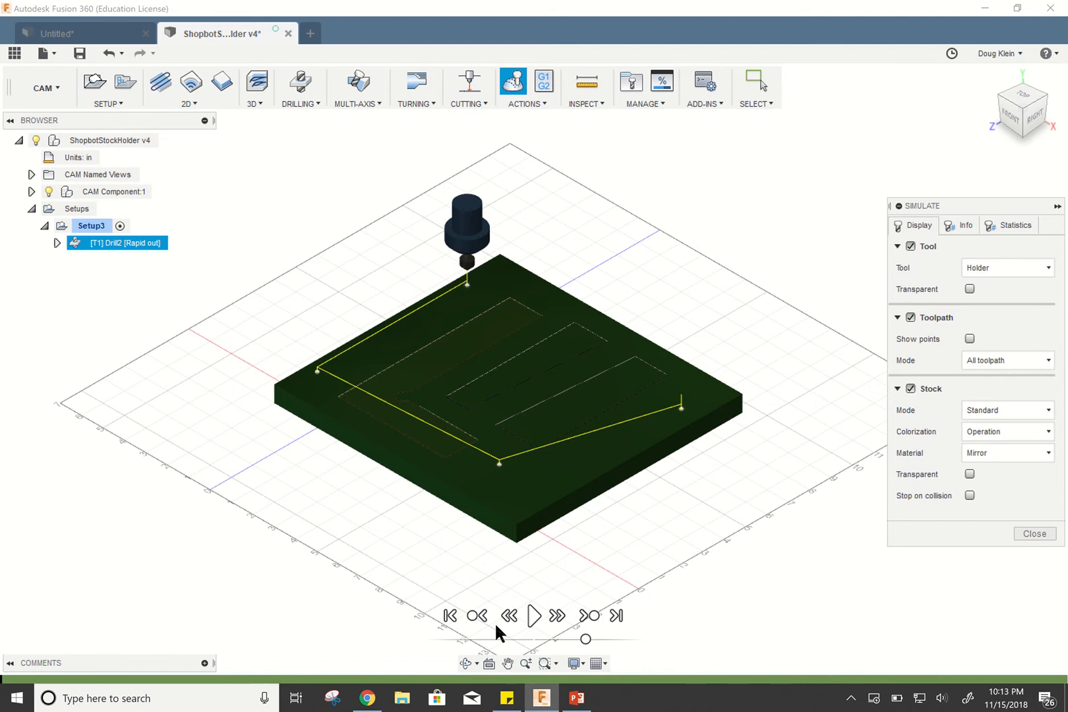
click(534, 616)
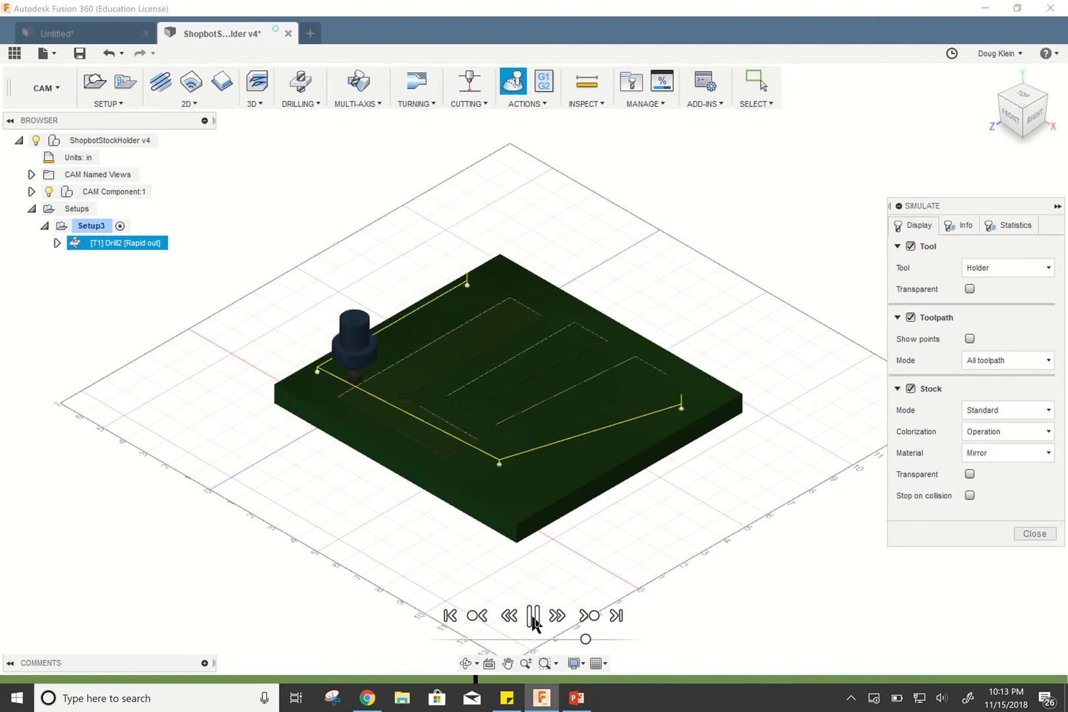
click(911, 318)
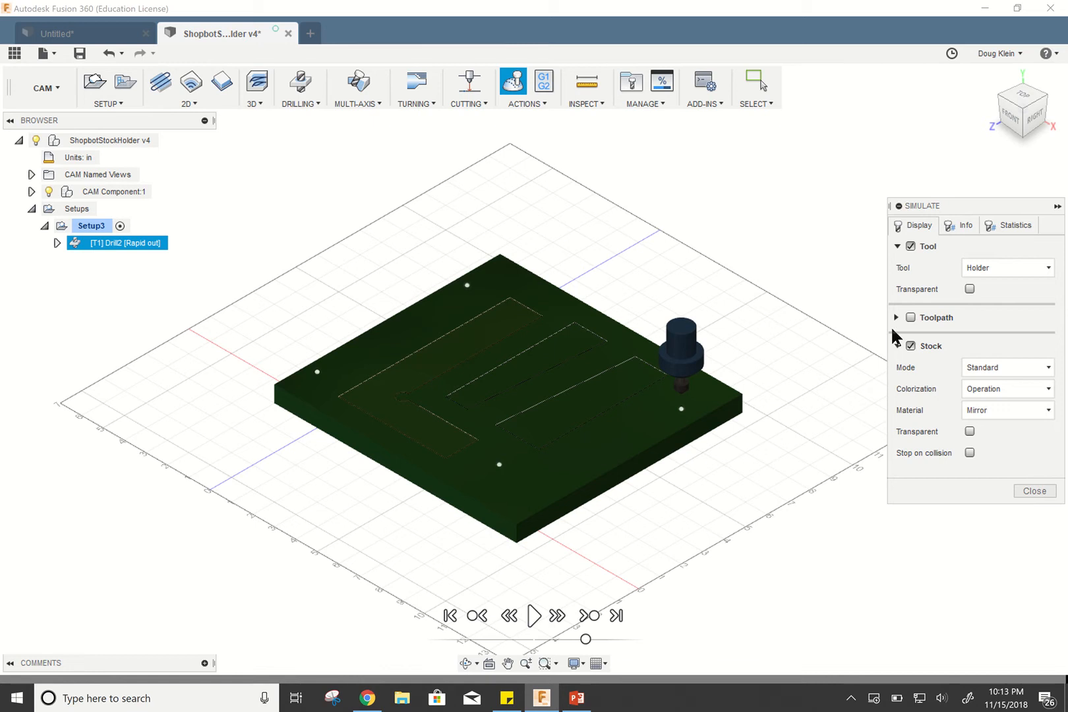
click(910, 318)
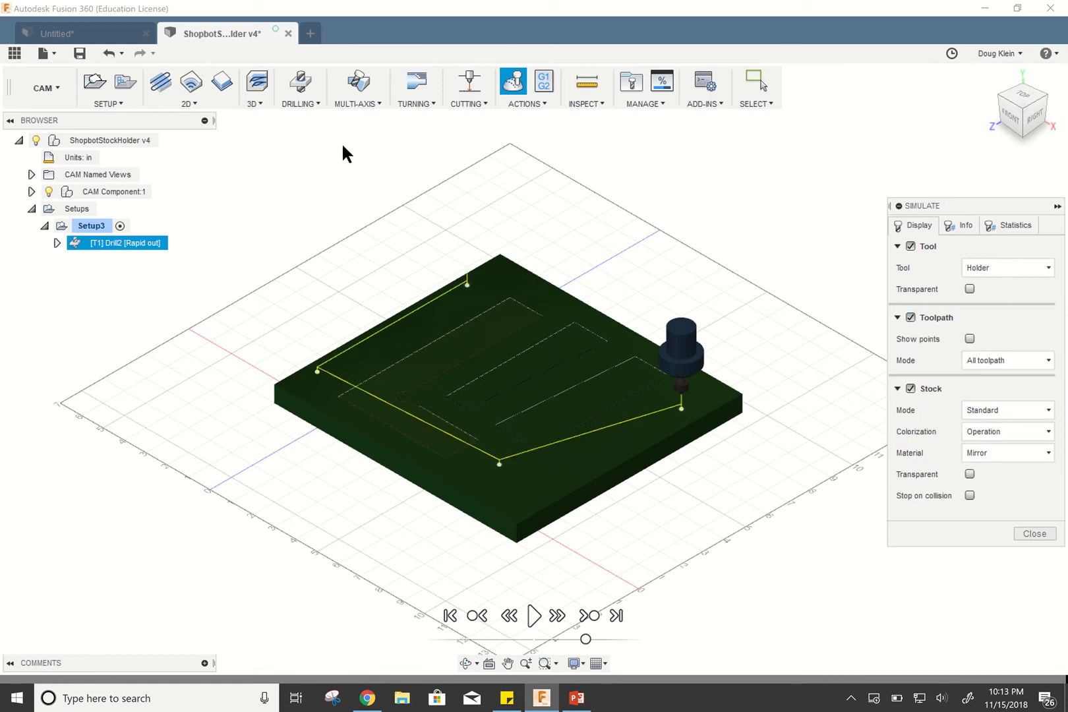
click(1047, 534)
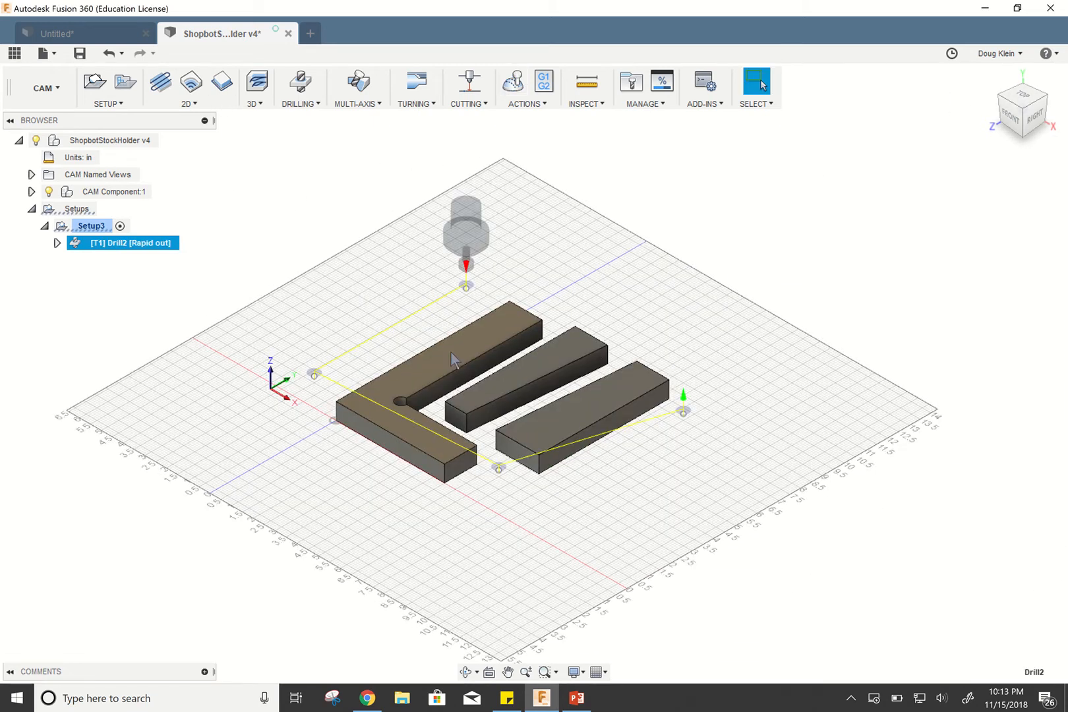
Start a 2D Contour operation and select the bottom outline chains of the L-shaped body and both tapered bodies.
click(192, 102)
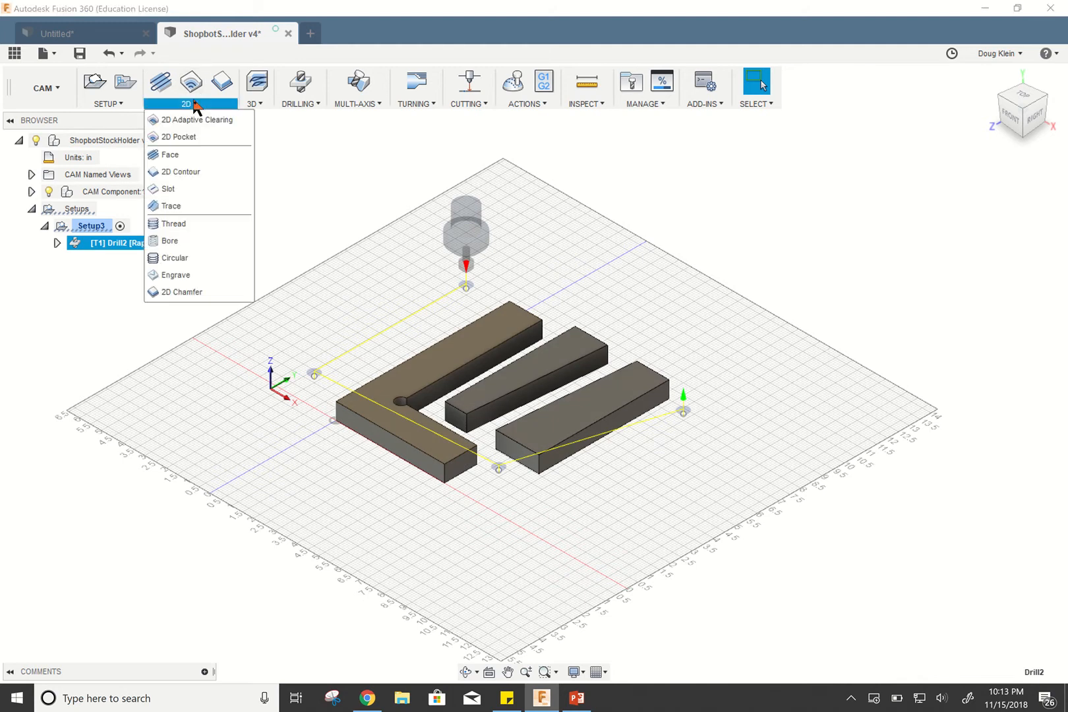
click(222, 82)
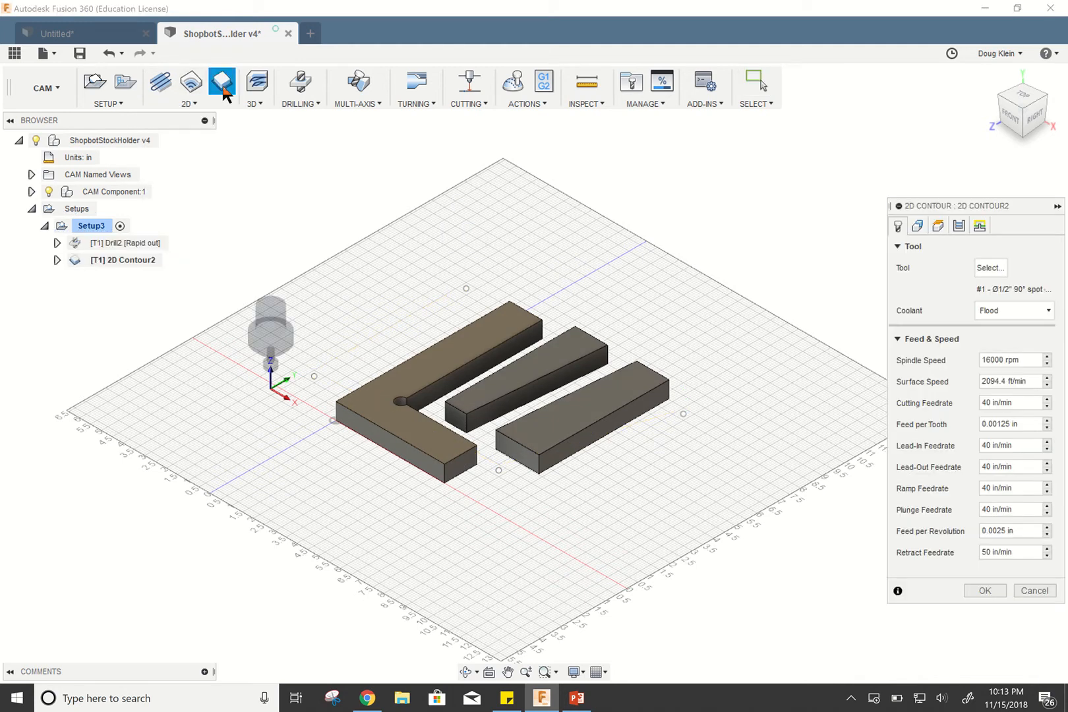
click(371, 448)
scroll(393, 431, up, 5)
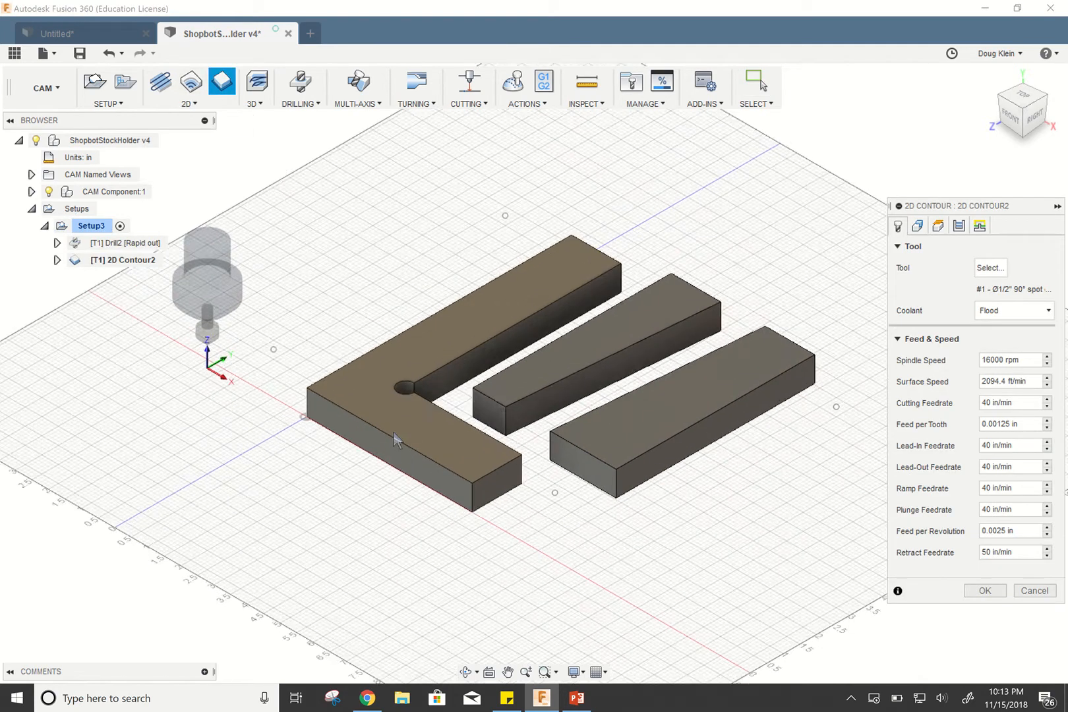
click(410, 483)
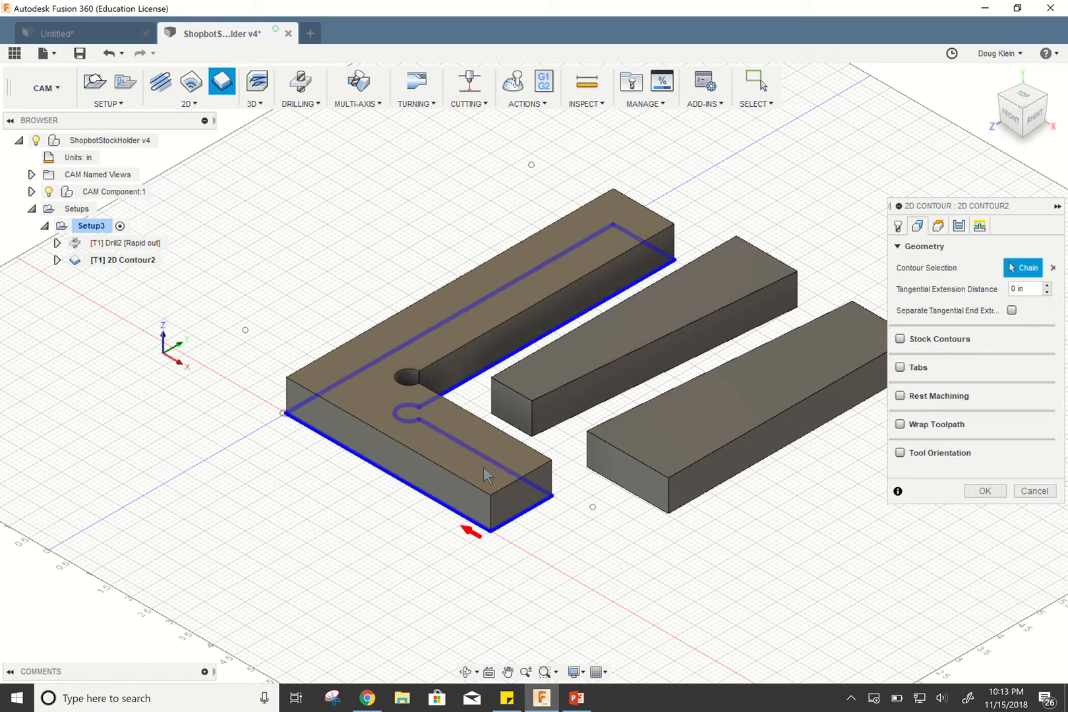
click(578, 424)
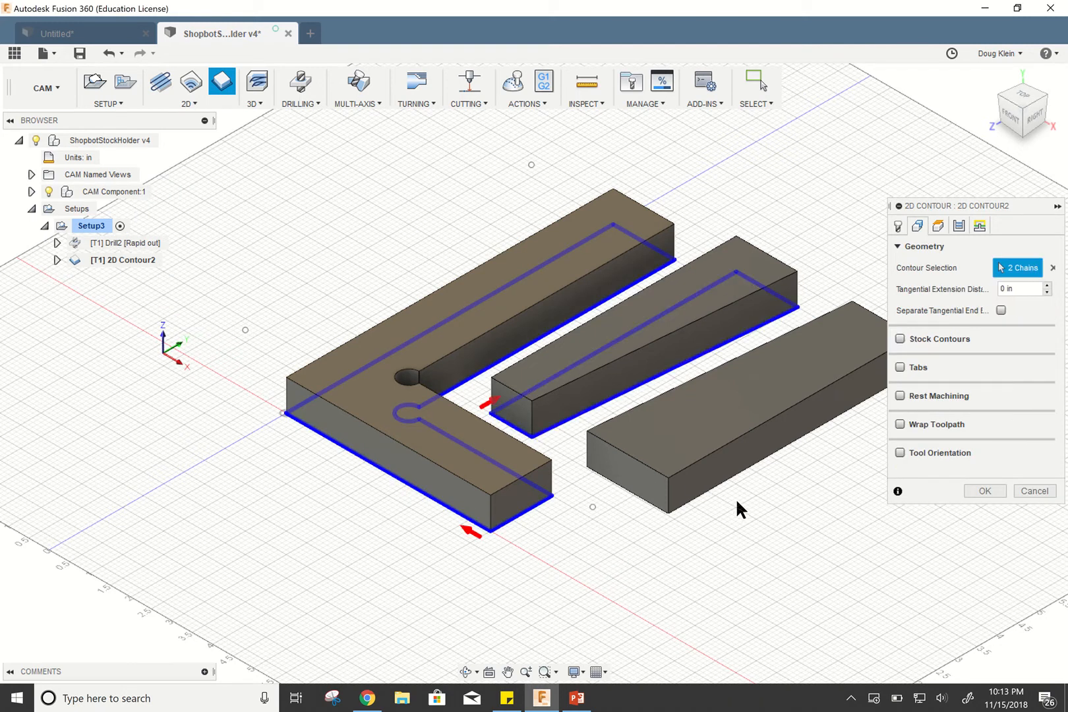
click(715, 485)
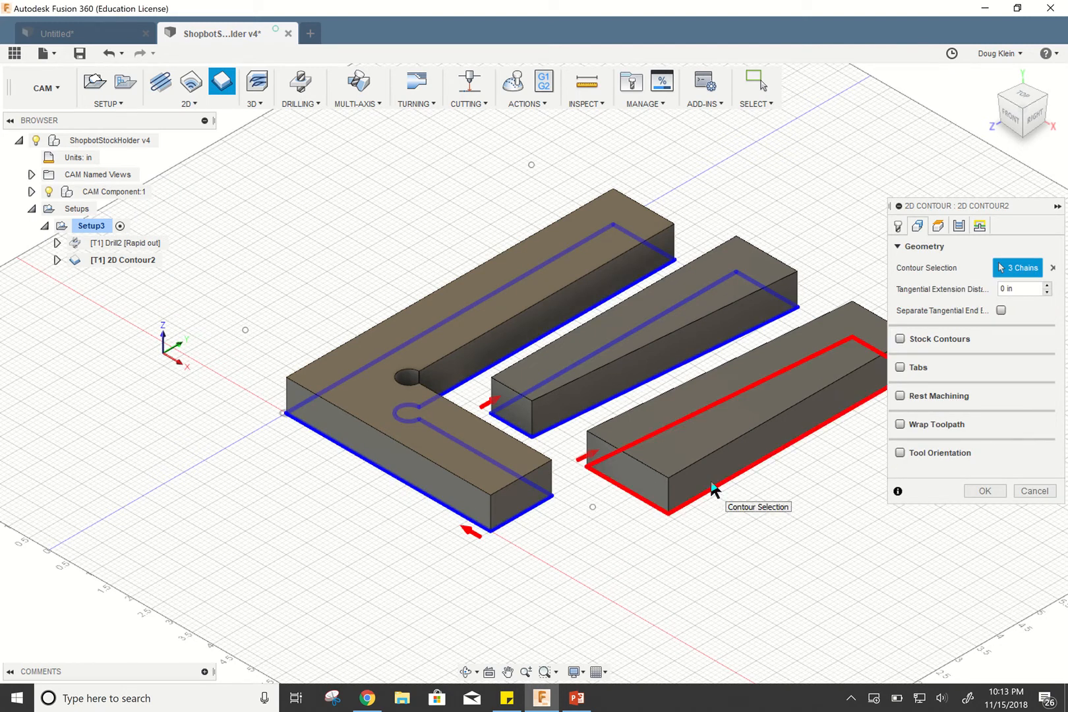
Assign the 1/4" flat (C - 1/4" Single Flute Super O) tool from the local Plywood ShopBot library to the 2D contour.
click(898, 226)
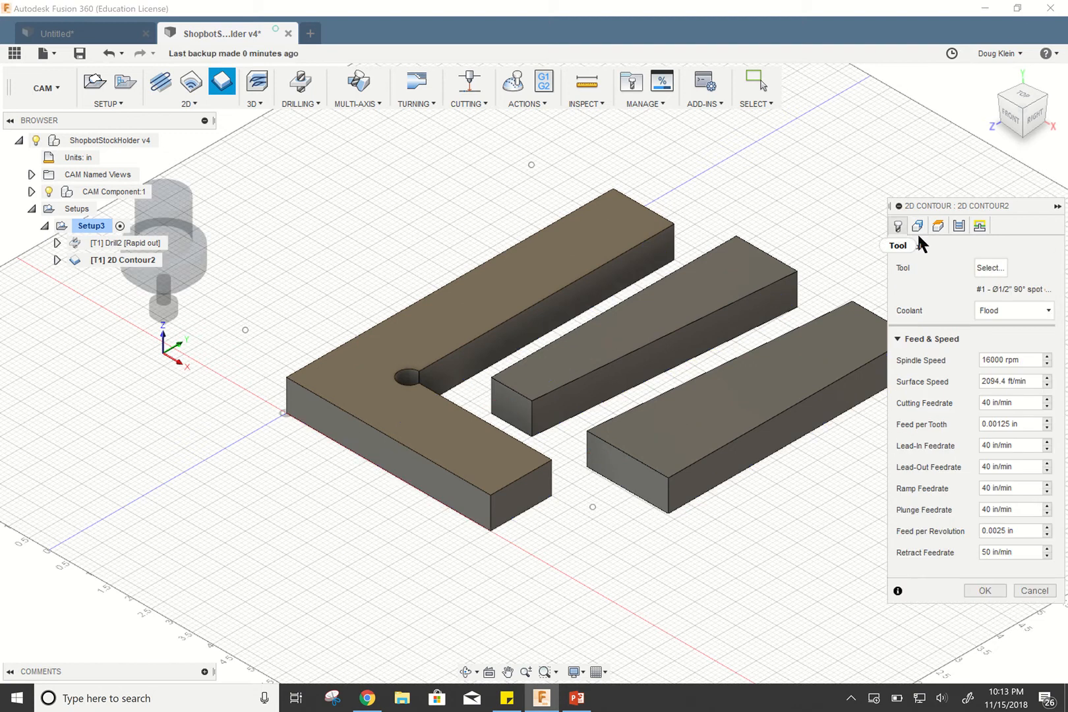
click(991, 268)
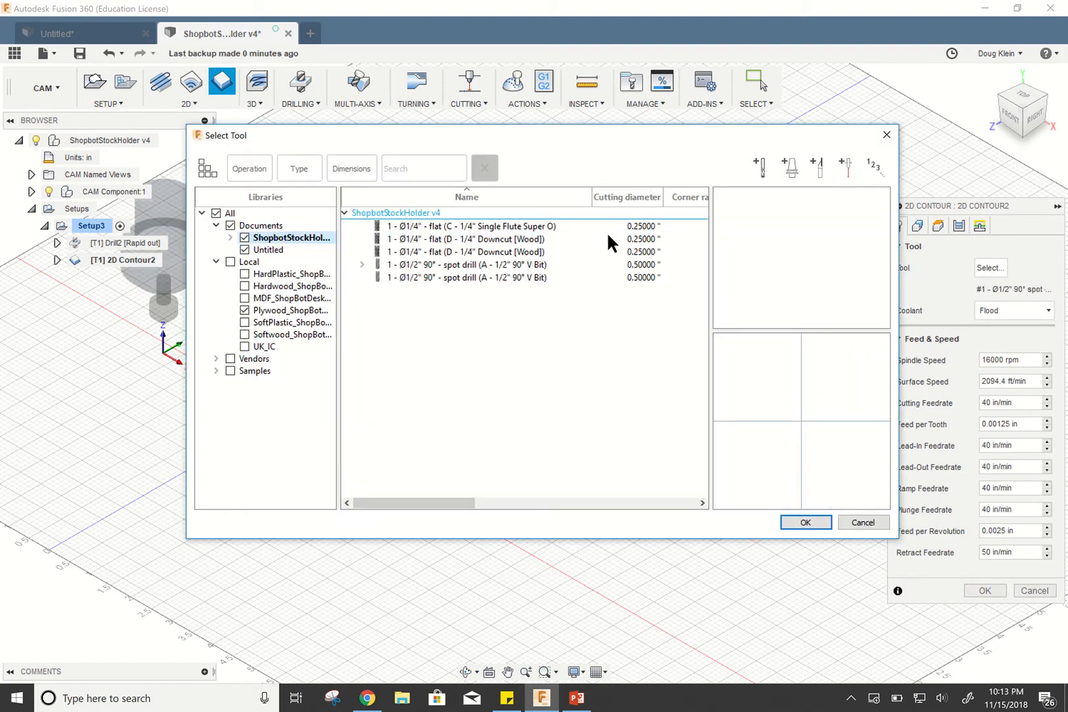
click(298, 309)
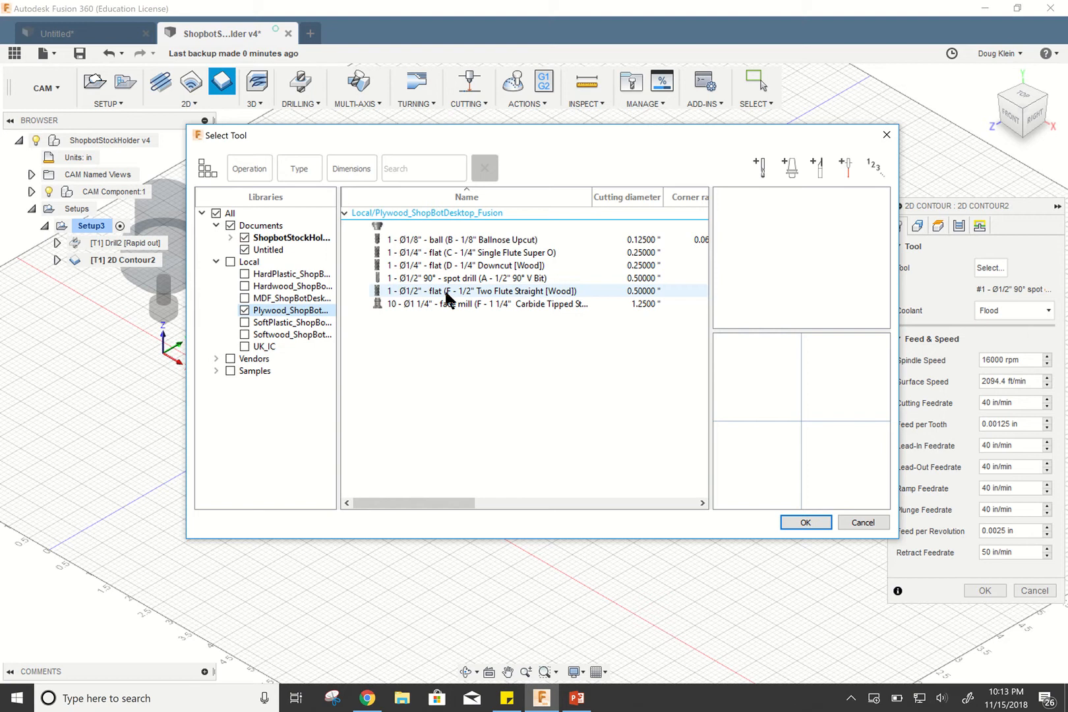
click(432, 257)
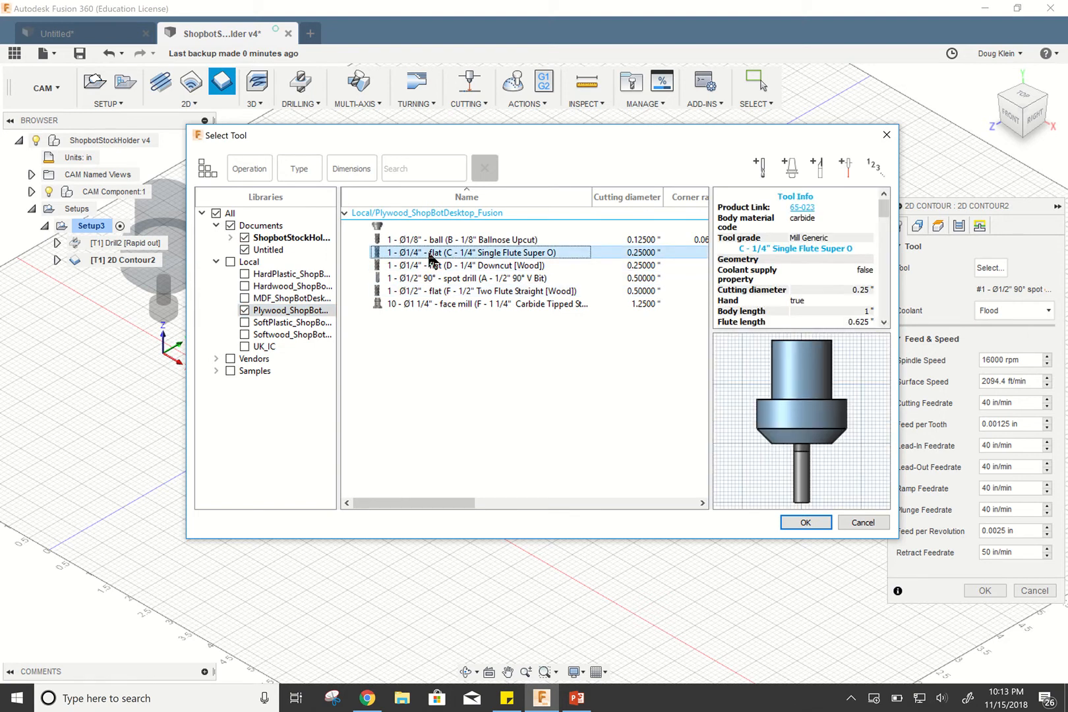
click(807, 522)
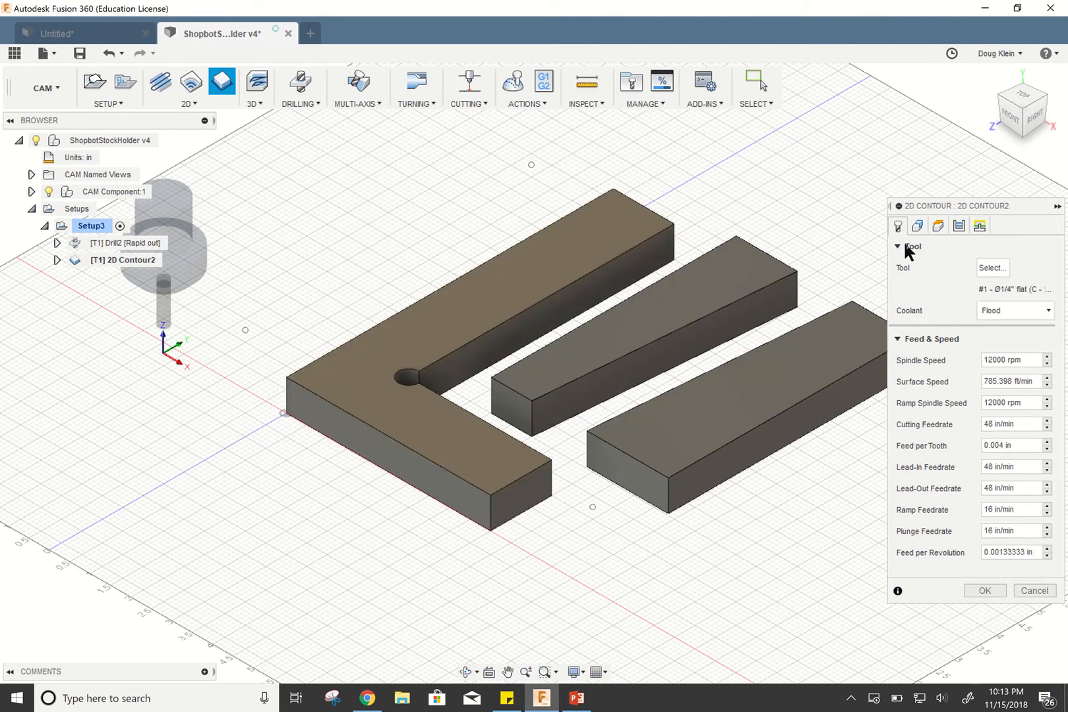
Enable tabs for the 2D contour and check their placement around the three parts from the top.
click(918, 225)
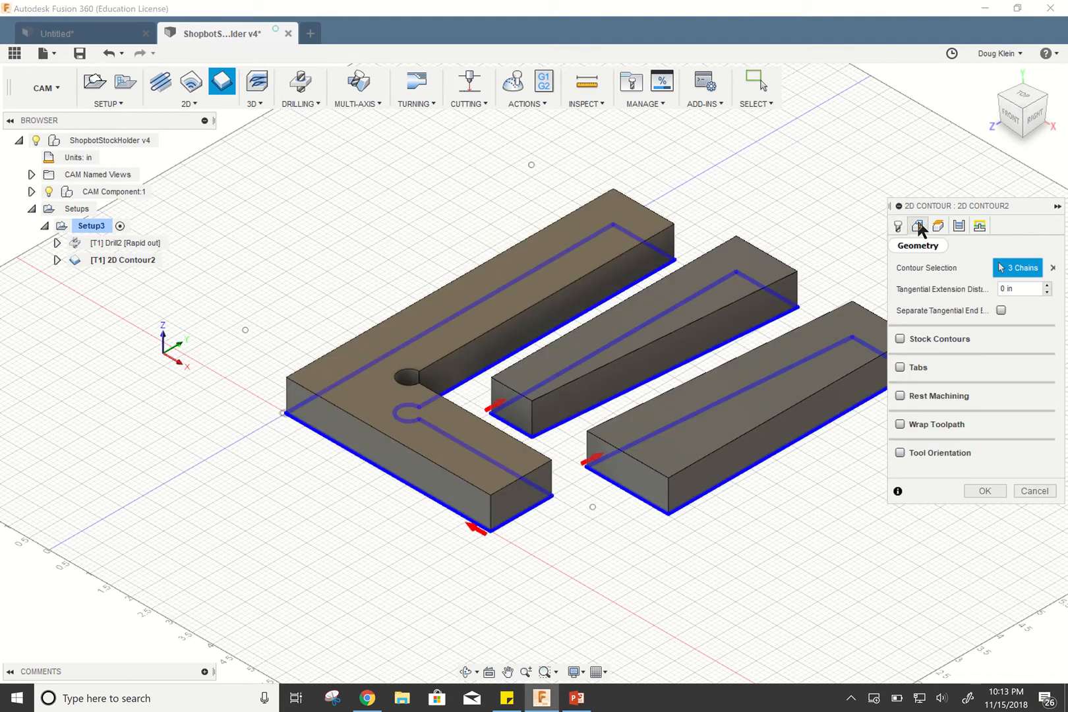
click(901, 368)
click(1019, 105)
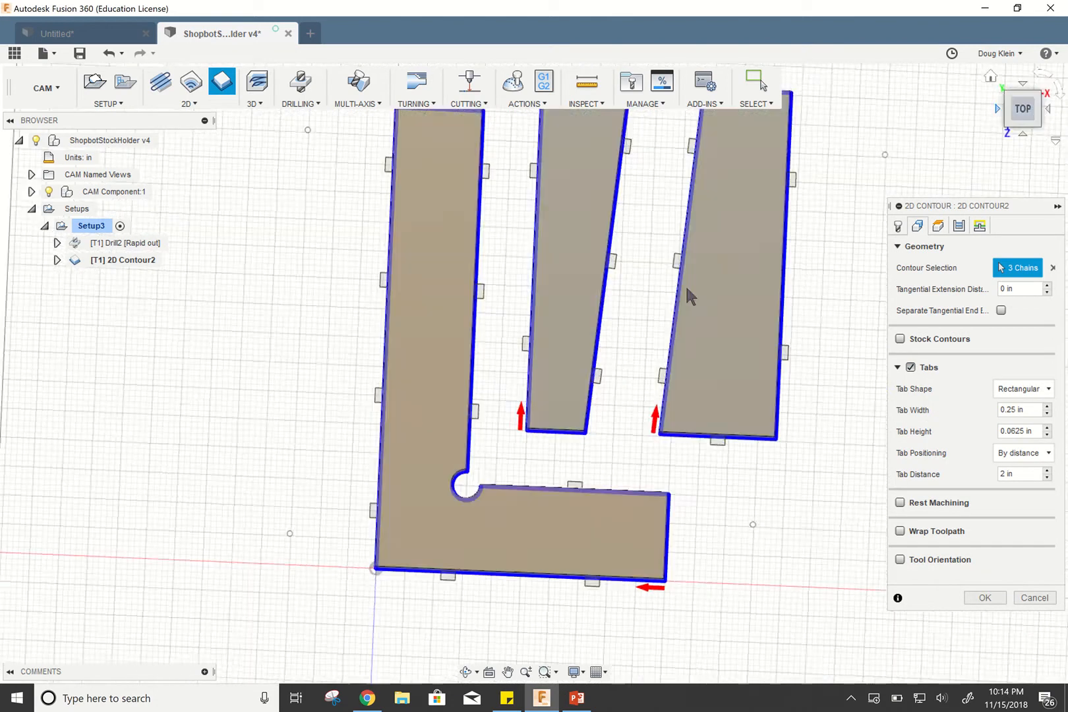
scroll(633, 356, down, 3)
scroll(745, 196, up, 2)
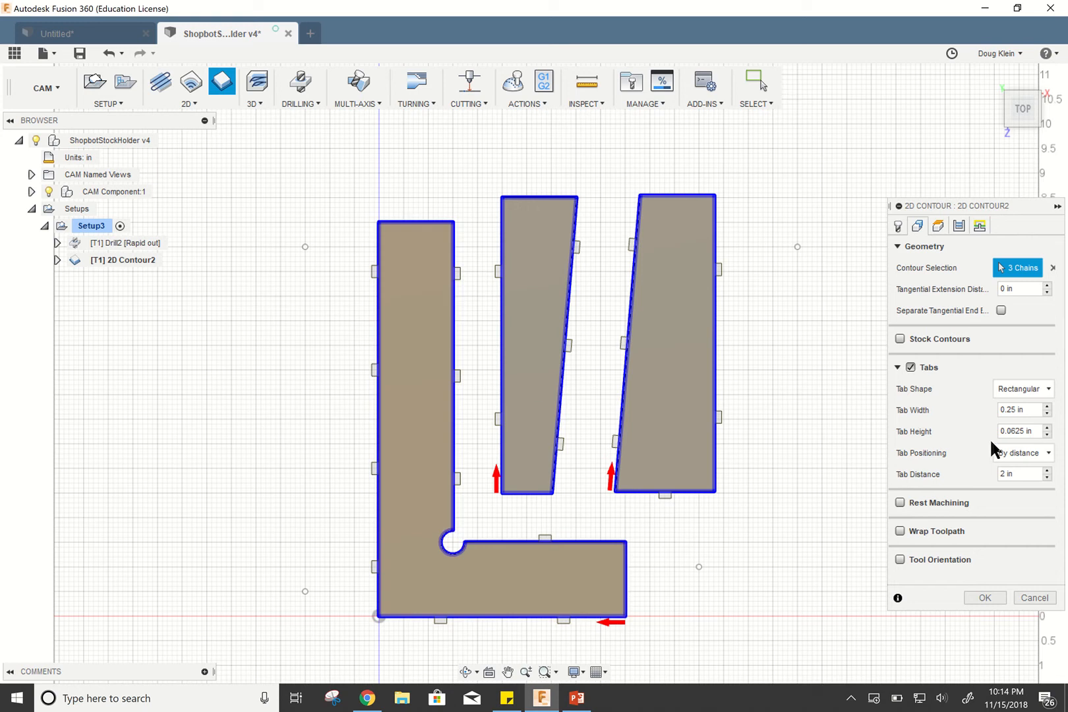
Set the tab distance of the 2D contour to 3 in, trying 4 in for comparison.
click(1047, 470)
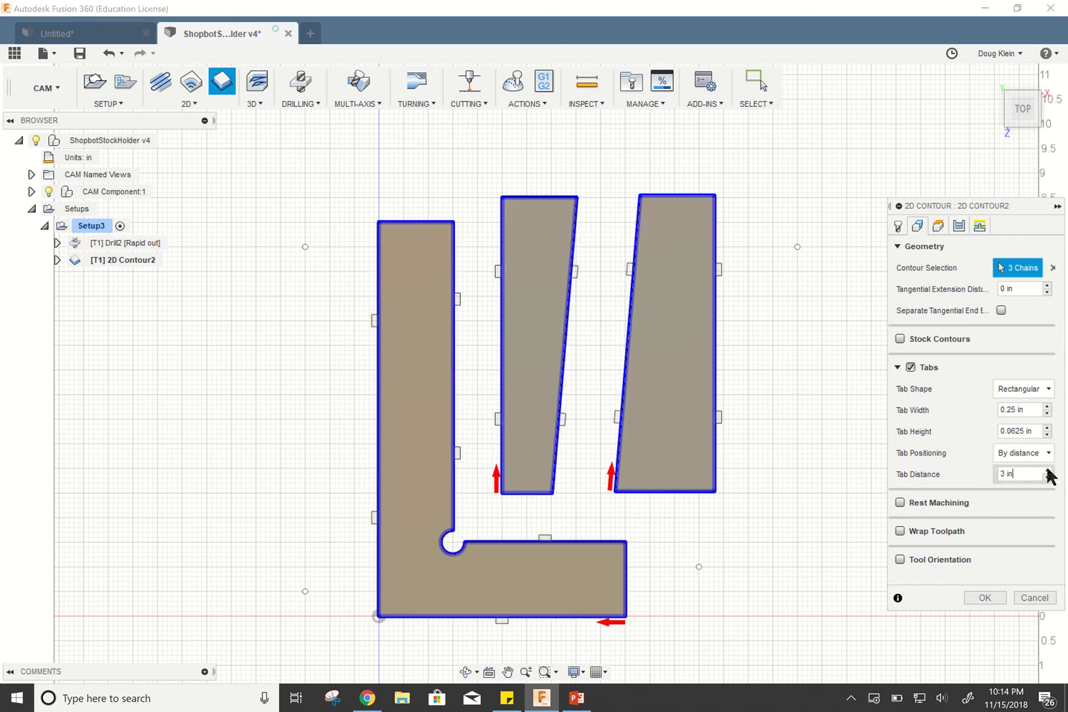
click(1047, 470)
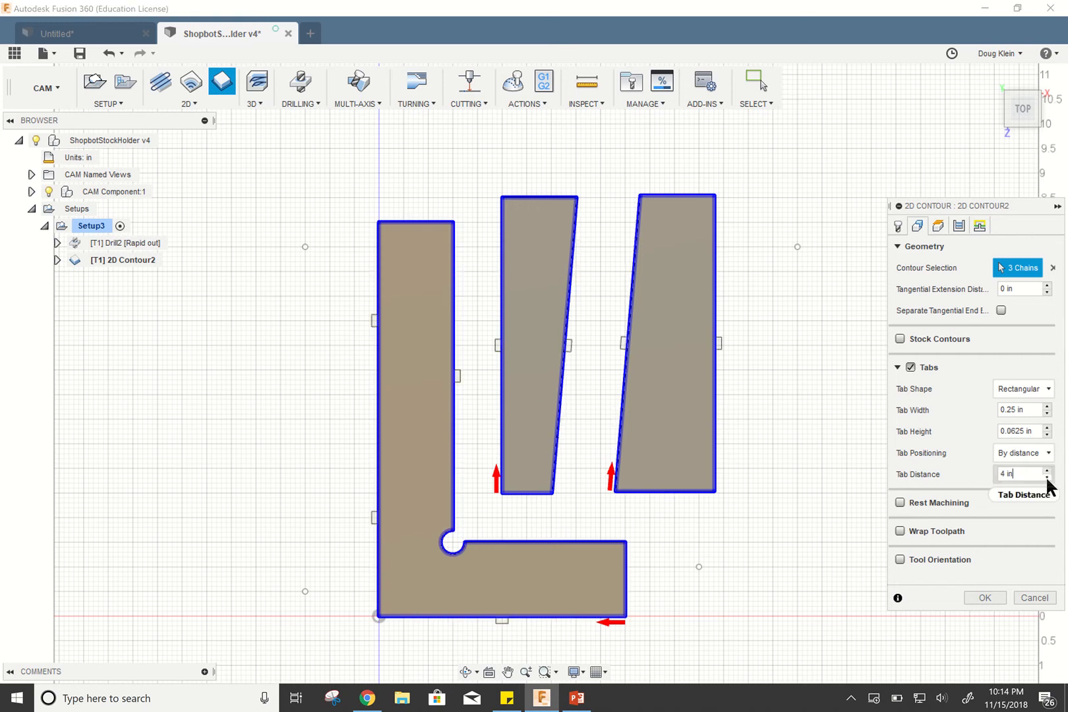
click(1047, 478)
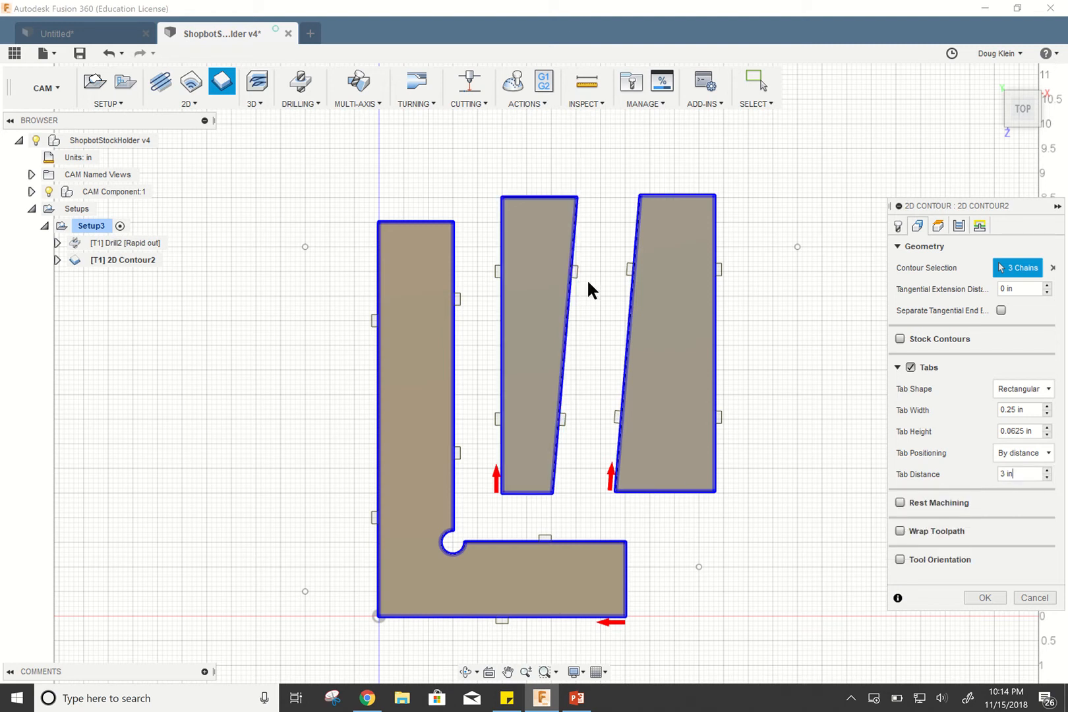
Enable multiple depths for the 2D contour with a maximum roughing stepdown of .125 in, and generate the toolpath.
click(940, 225)
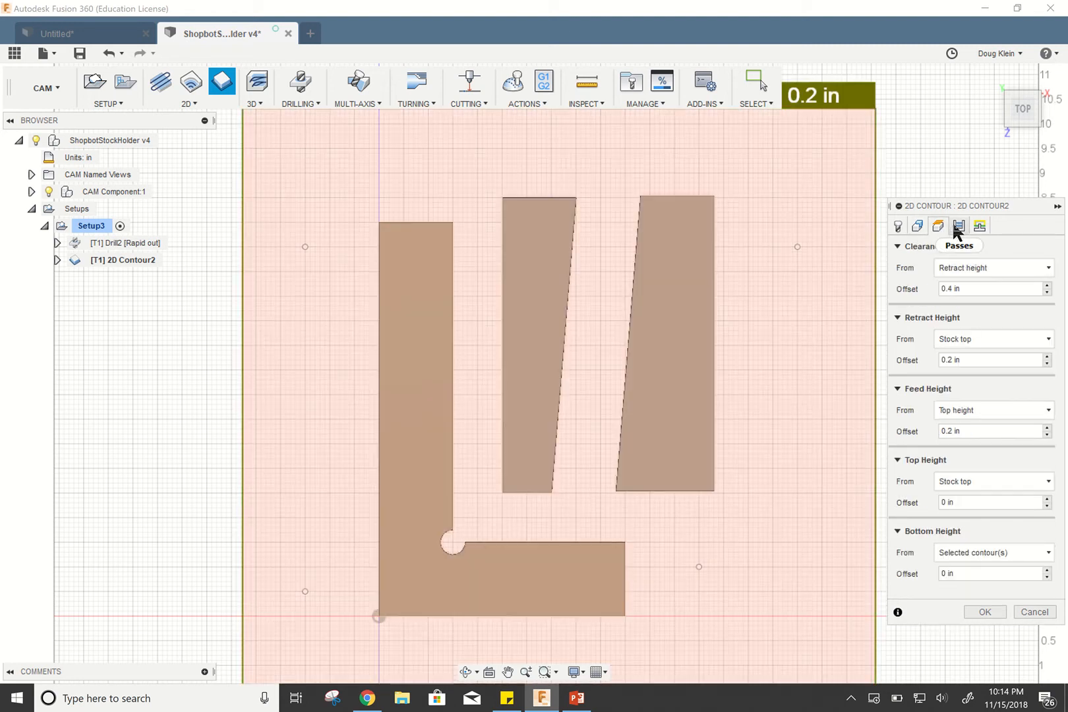
click(955, 227)
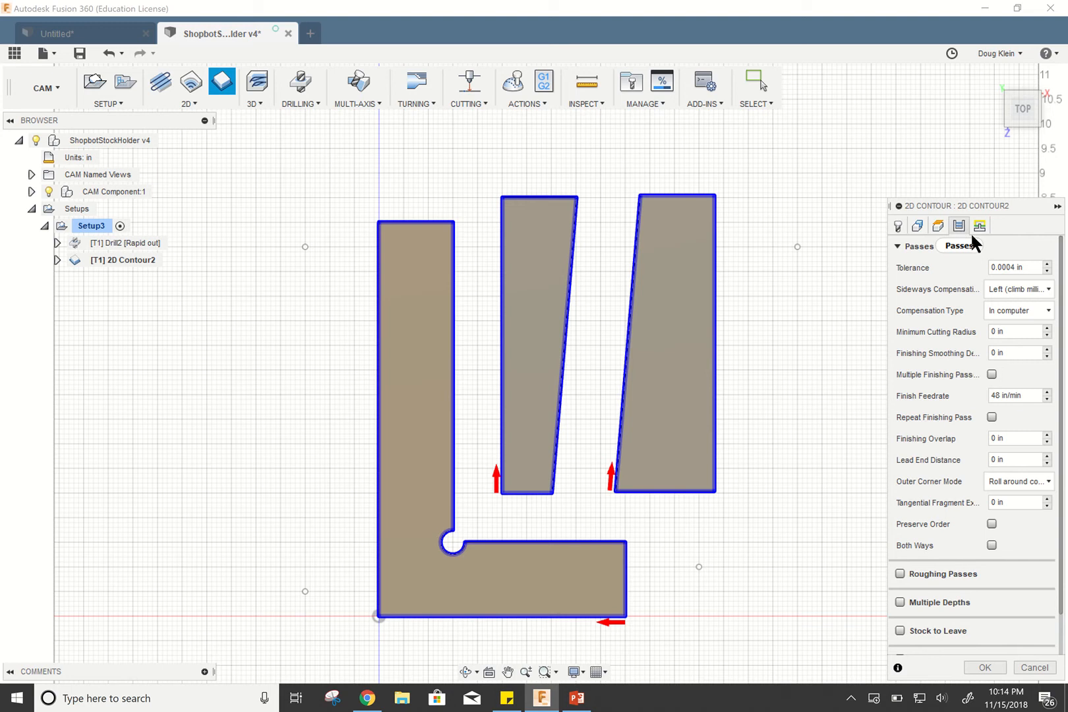
click(900, 602)
scroll(956, 540, down, 2)
click(1010, 495)
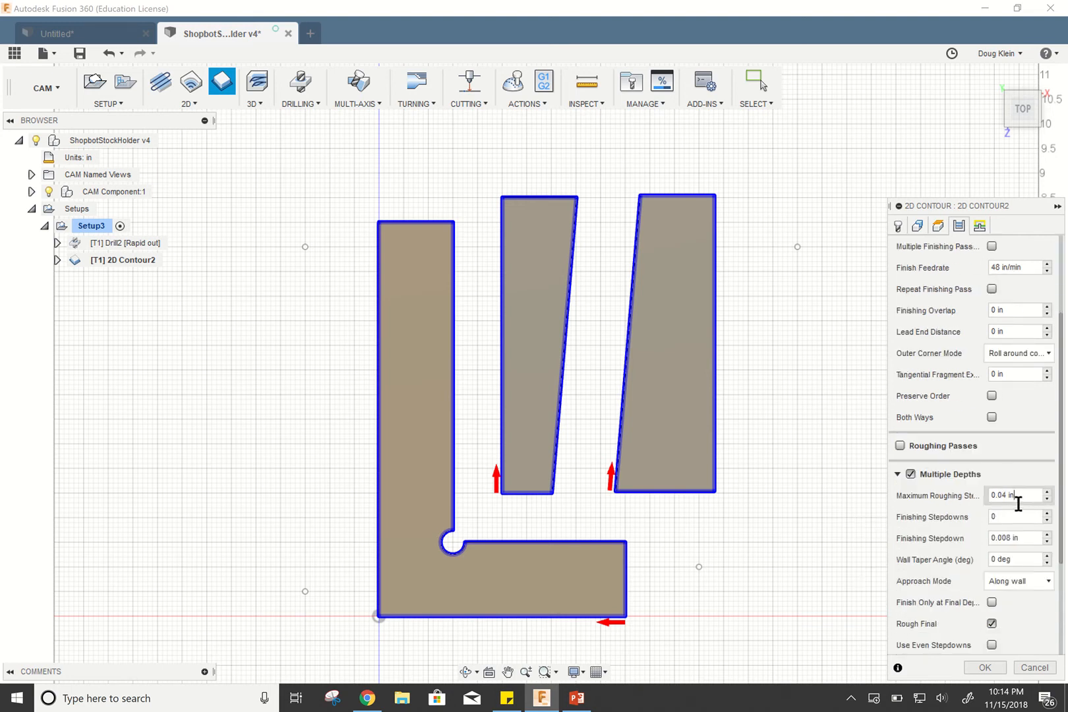
drag(1018, 503, 782, 499)
text(.125)
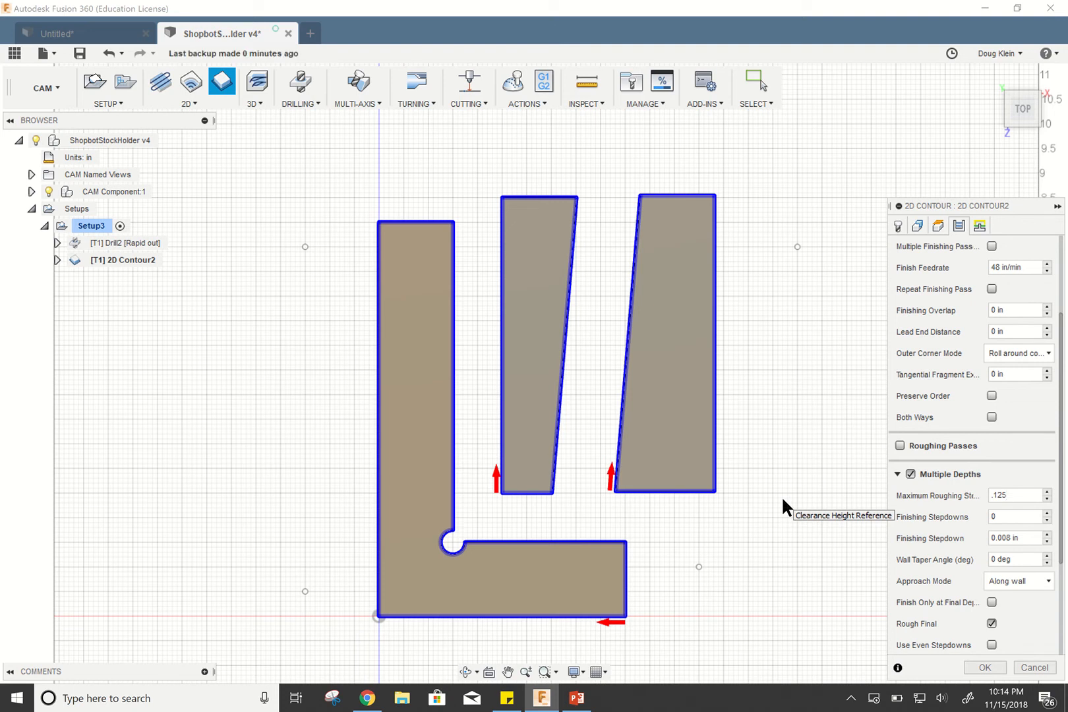
scroll(950, 425, down, 3)
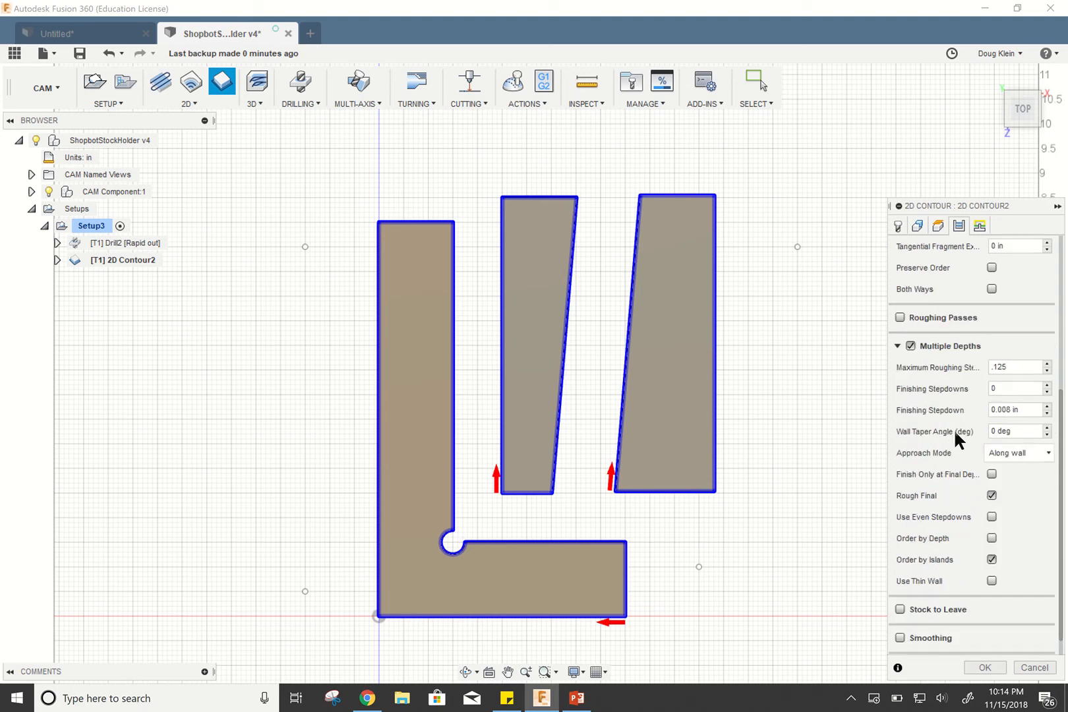
click(980, 225)
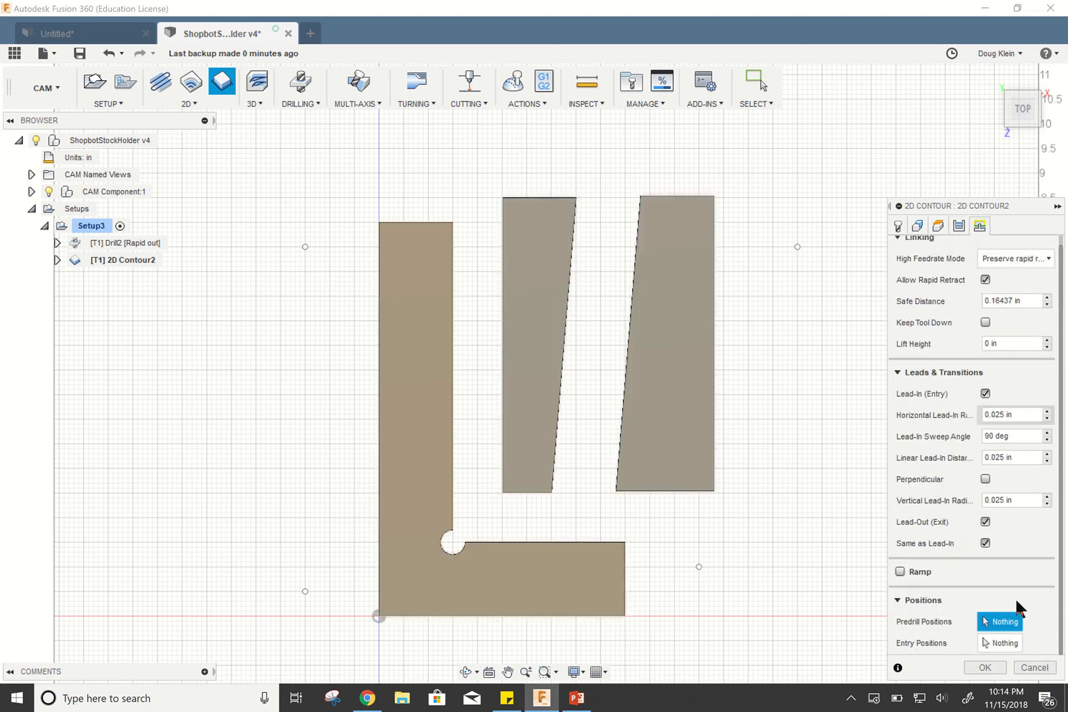
click(985, 667)
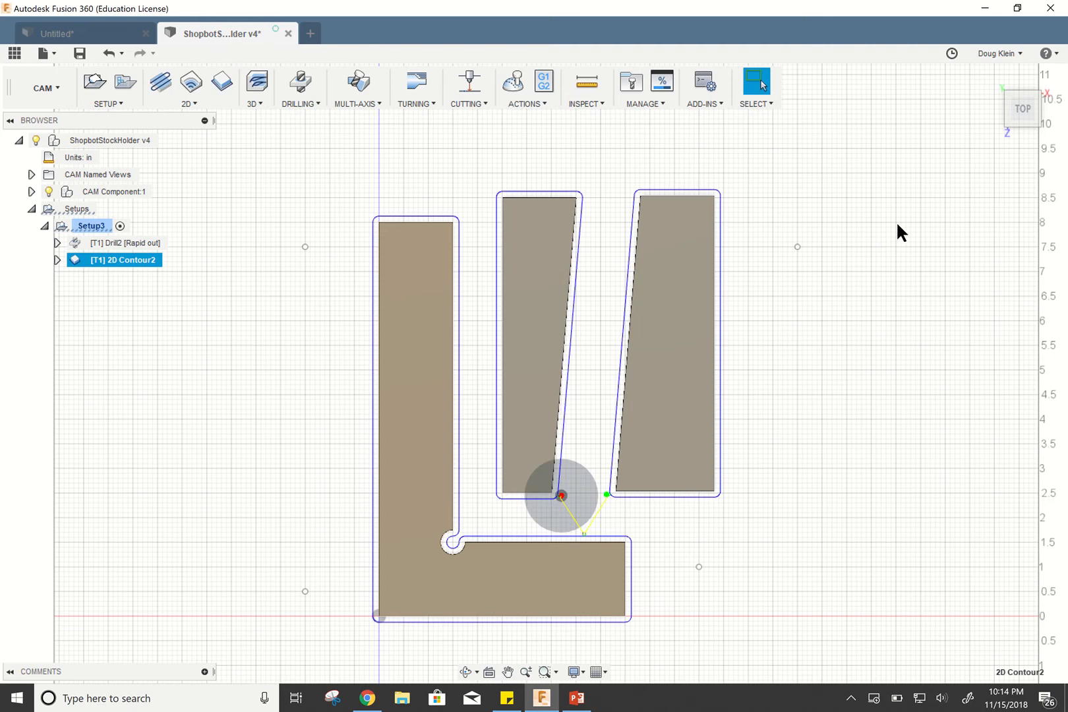
Simulate all of Setup3 at increased speed, inspect the cutout and tabs from the top, and close the simulation.
click(993, 75)
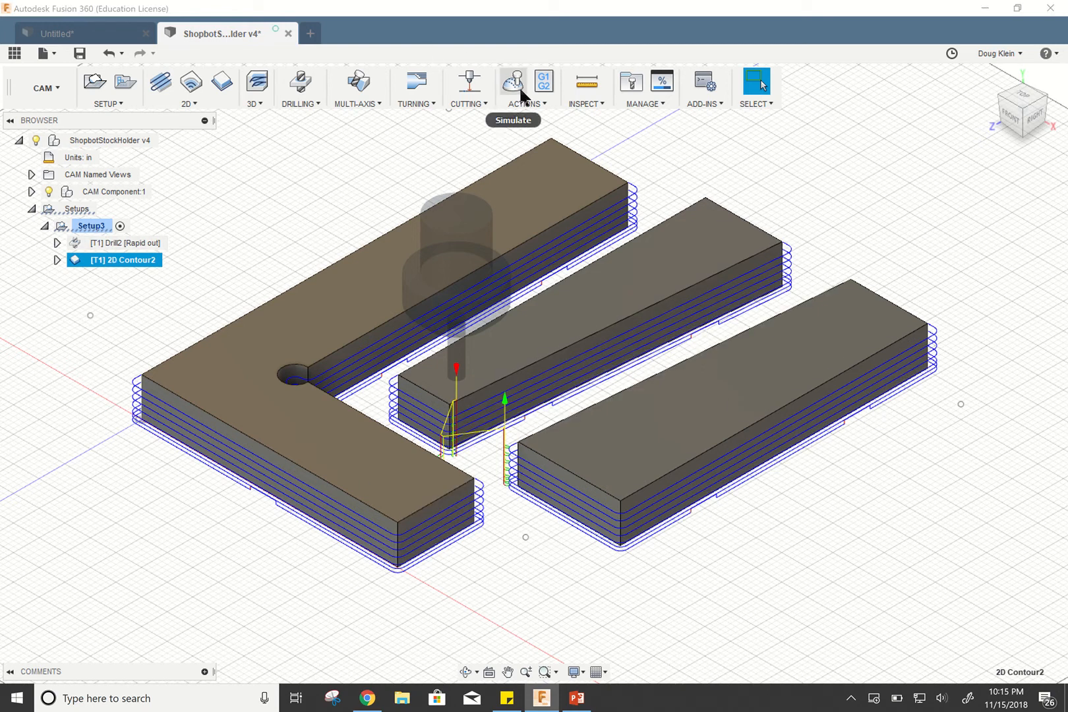
click(96, 226)
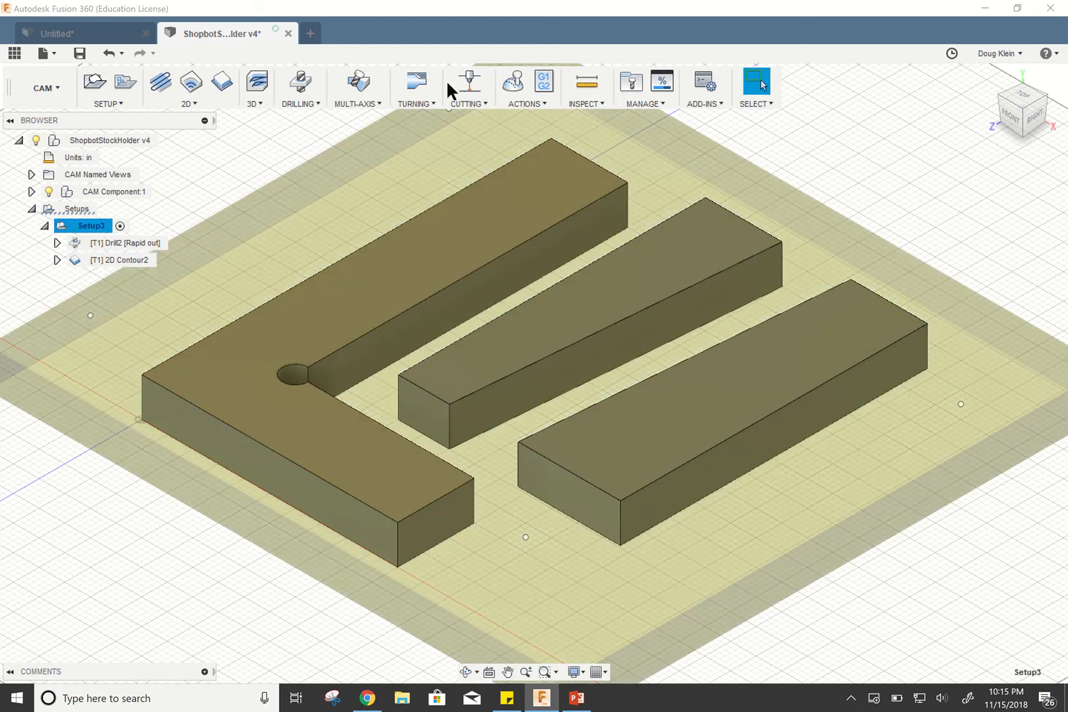
click(518, 76)
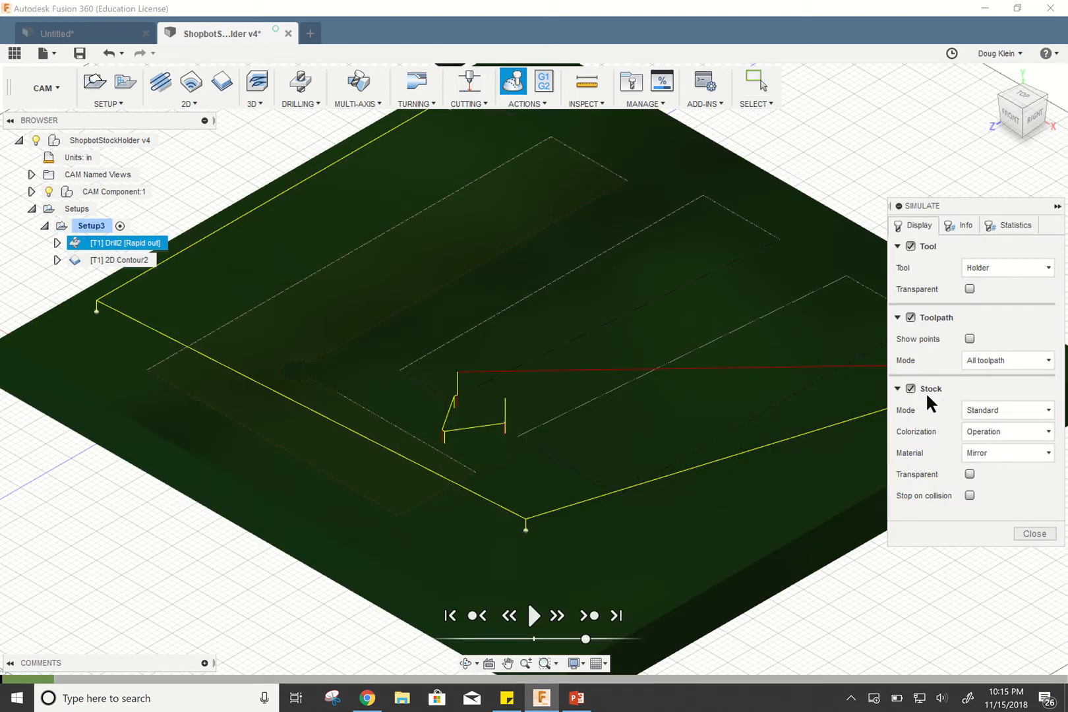
click(527, 616)
drag(586, 639, 620, 639)
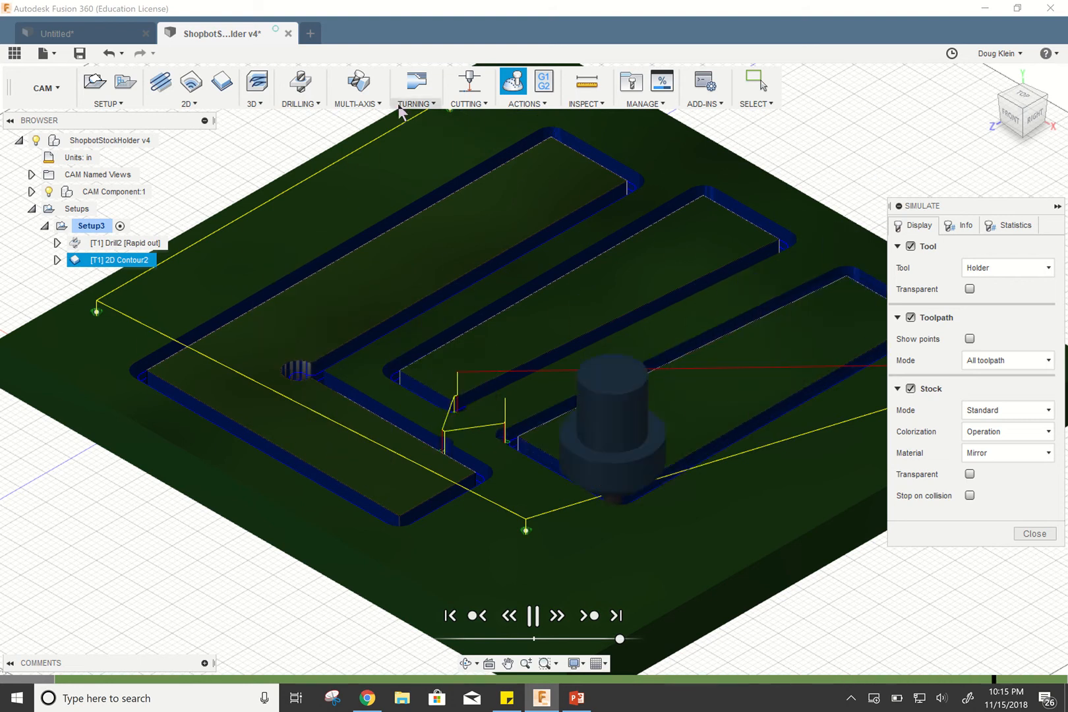
click(1022, 96)
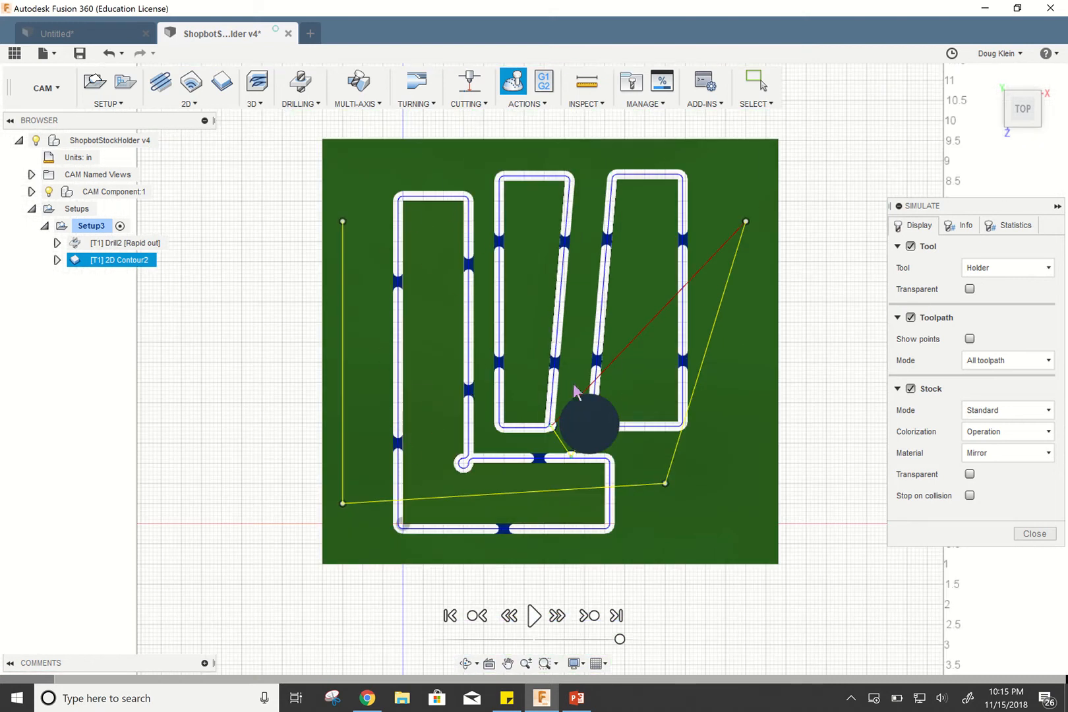
mouse_move(1015, 122)
mouse_down()
mouse_move(1014, 109)
mouse_move(1025, 112)
mouse_move(1017, 127)
mouse_up()
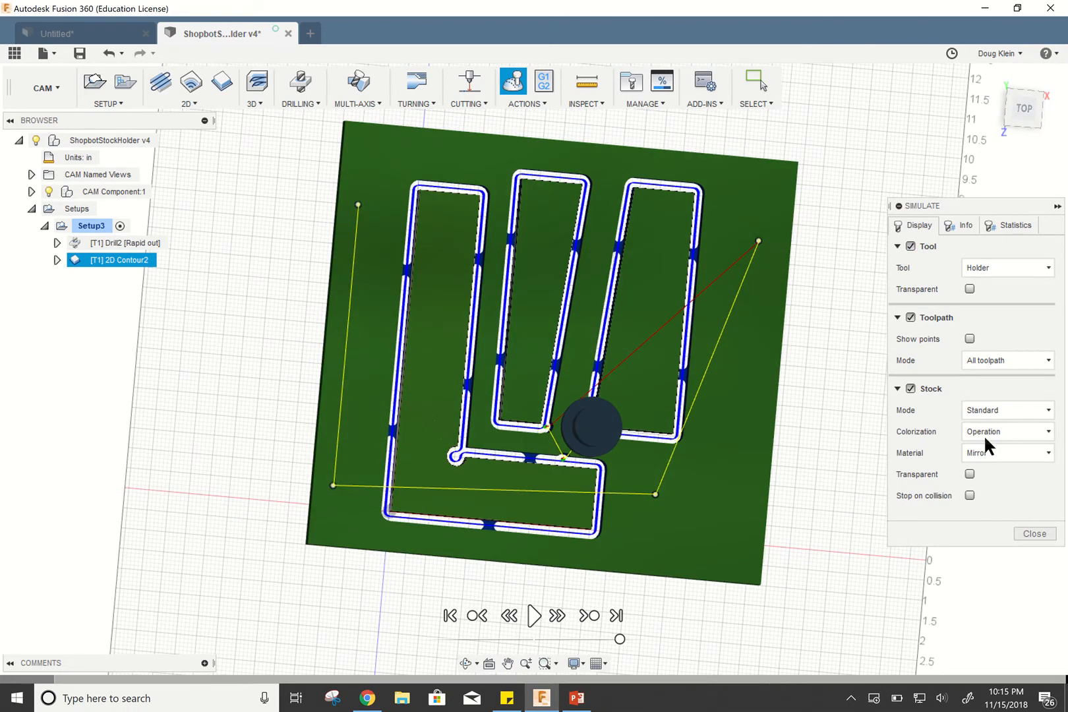
click(1033, 533)
click(1033, 531)
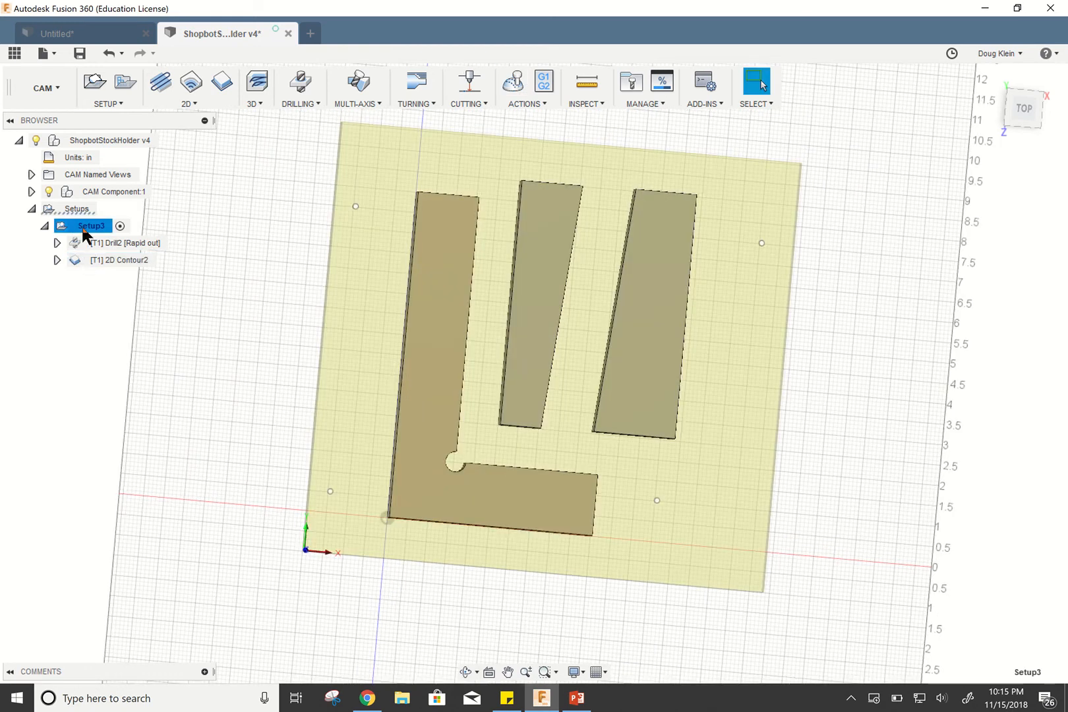
Duplicate Setup3 and expand the copy to show its operations.
right_click(84, 229)
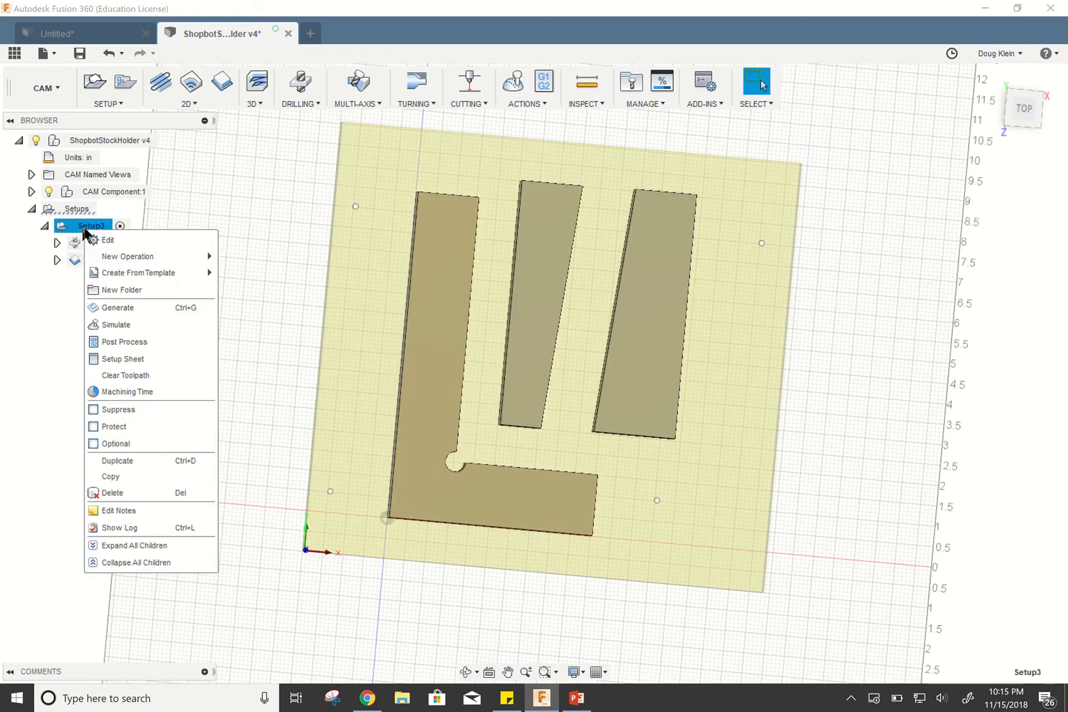
click(117, 460)
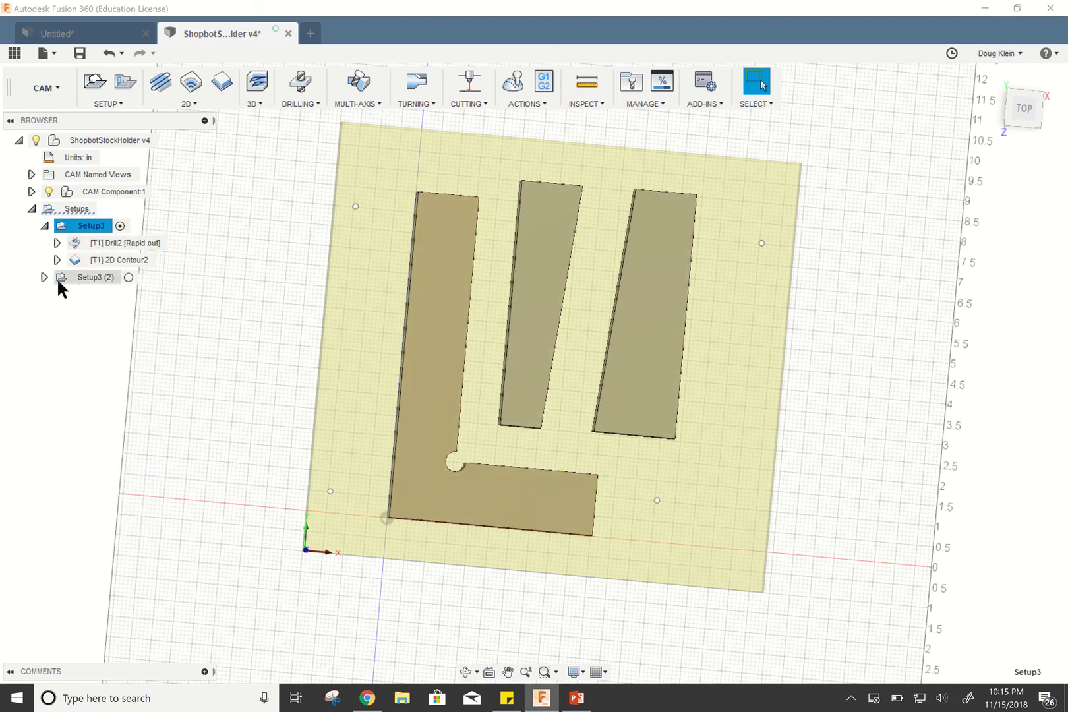
click(43, 276)
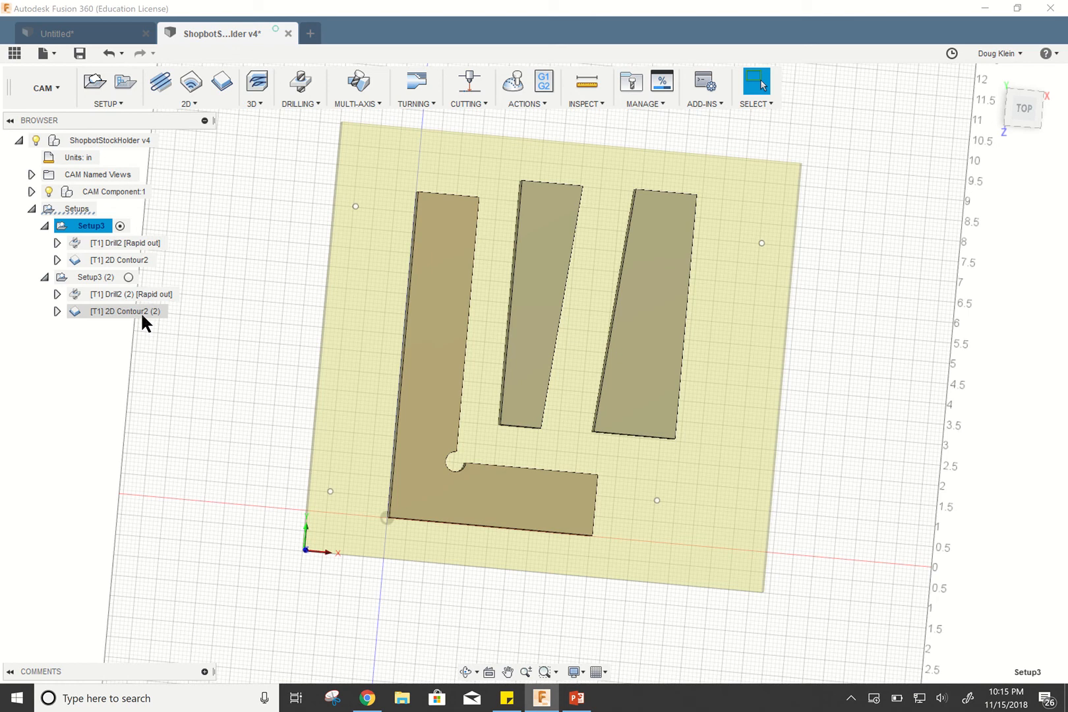
Delete the drilling operation from the duplicated setup and the 2D contour operation from the original Setup3.
click(119, 294)
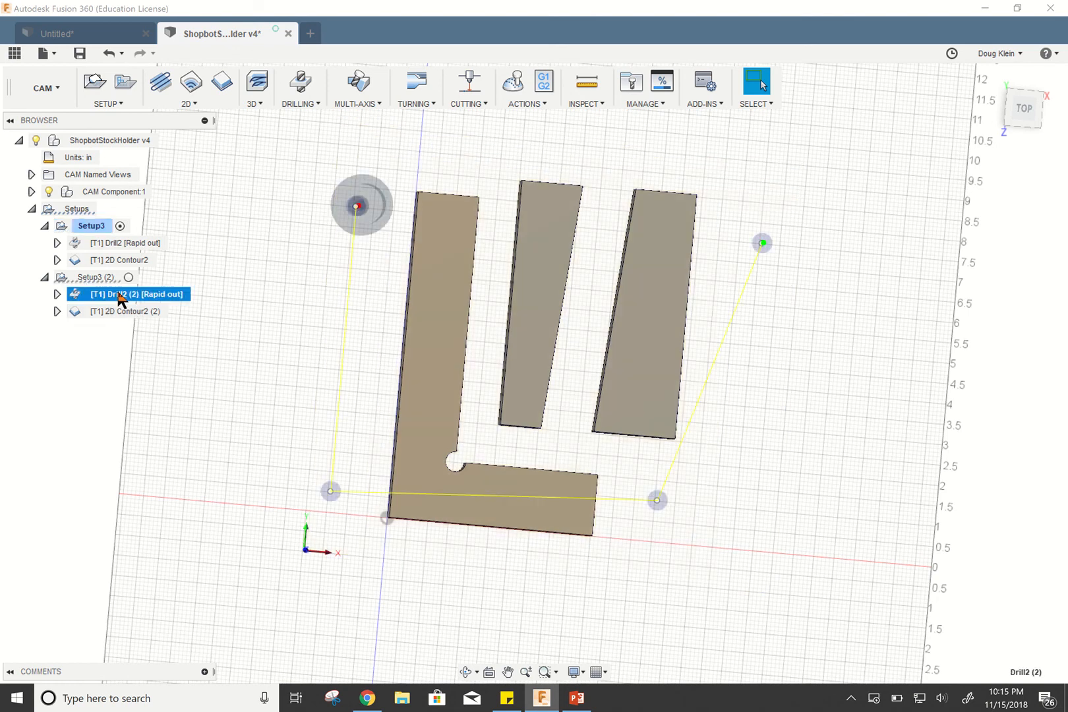
key(Delete)
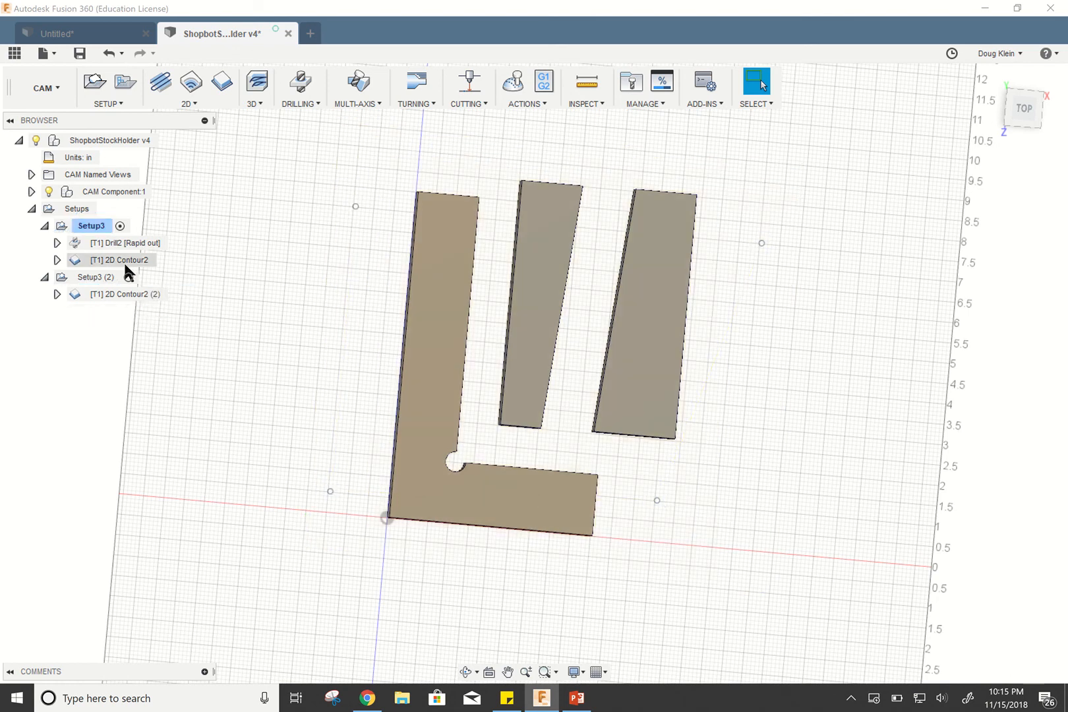
click(121, 263)
key(Delete)
click(93, 228)
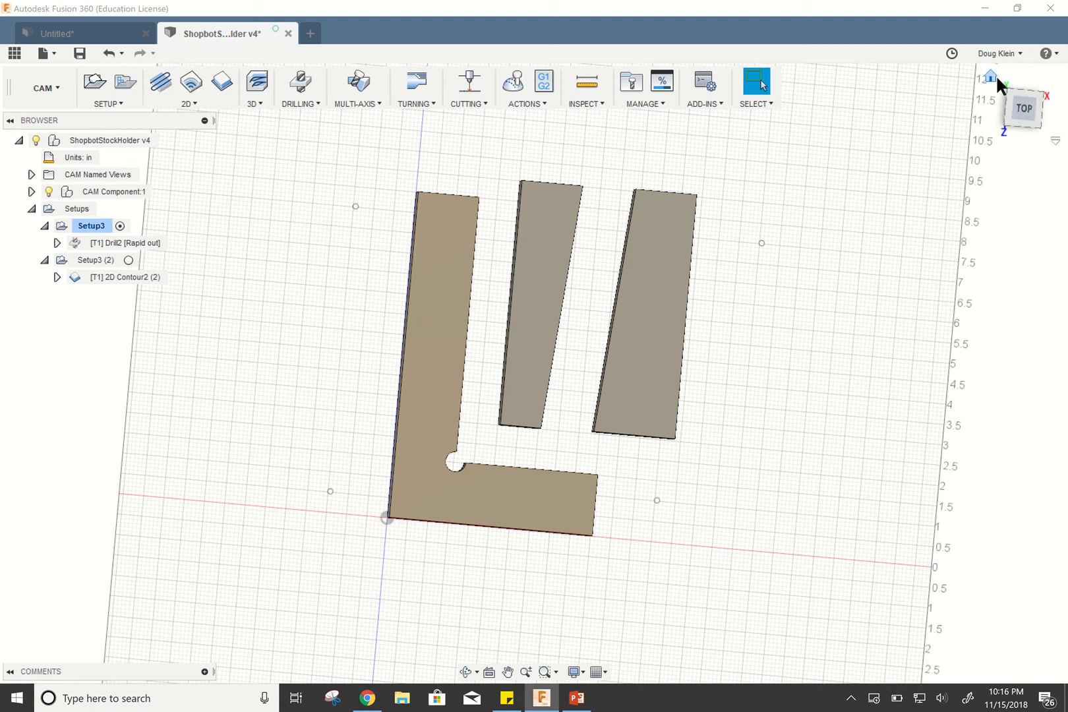
click(991, 77)
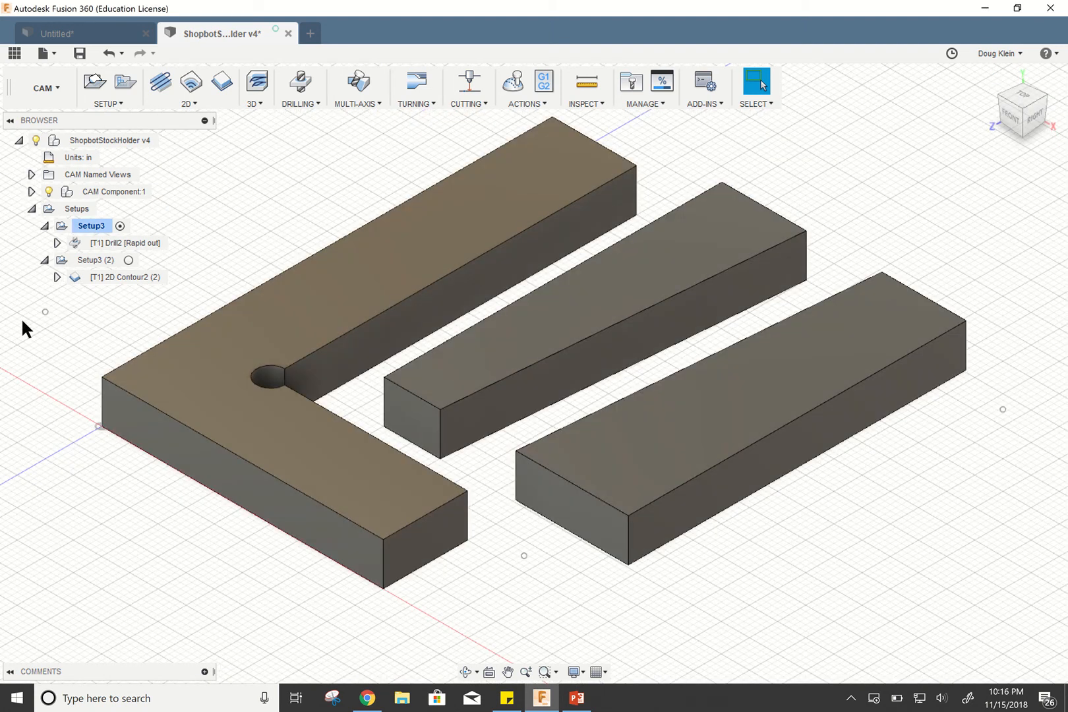